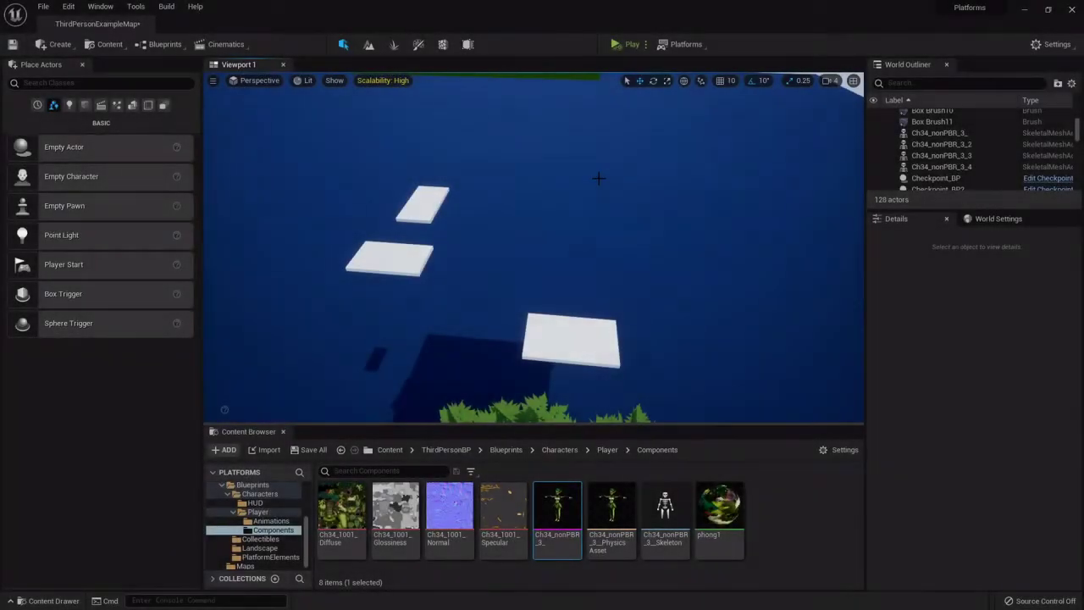
# Step: Simulate the Platforms level, look around at the moving platforms, and stop the simulation
pyautogui.click(623, 44)
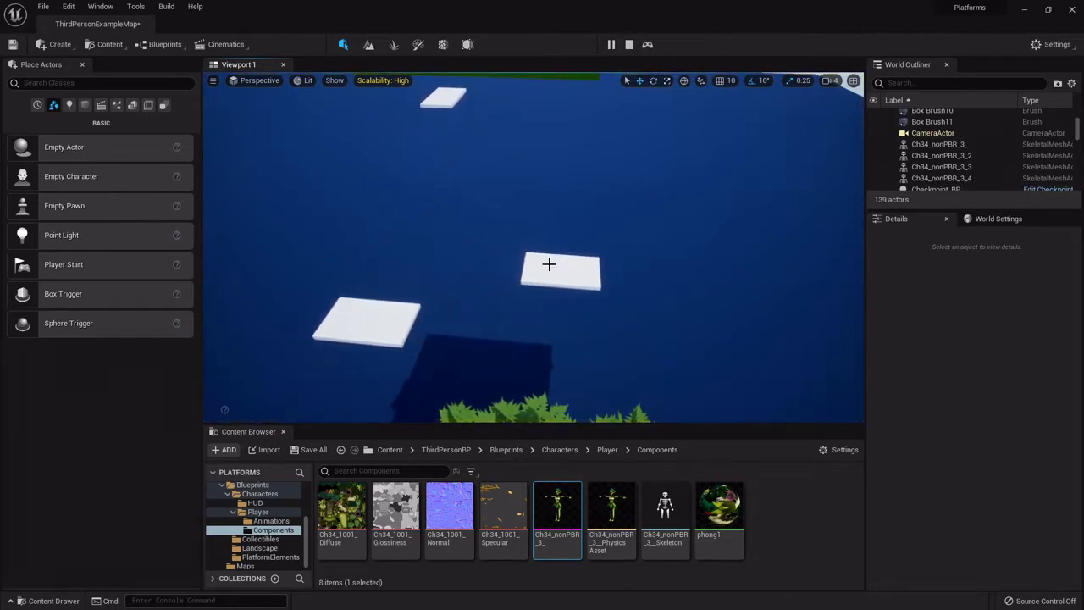
pyautogui.moveTo(648, 188); pyautogui.dragTo(568, 128, button='right')
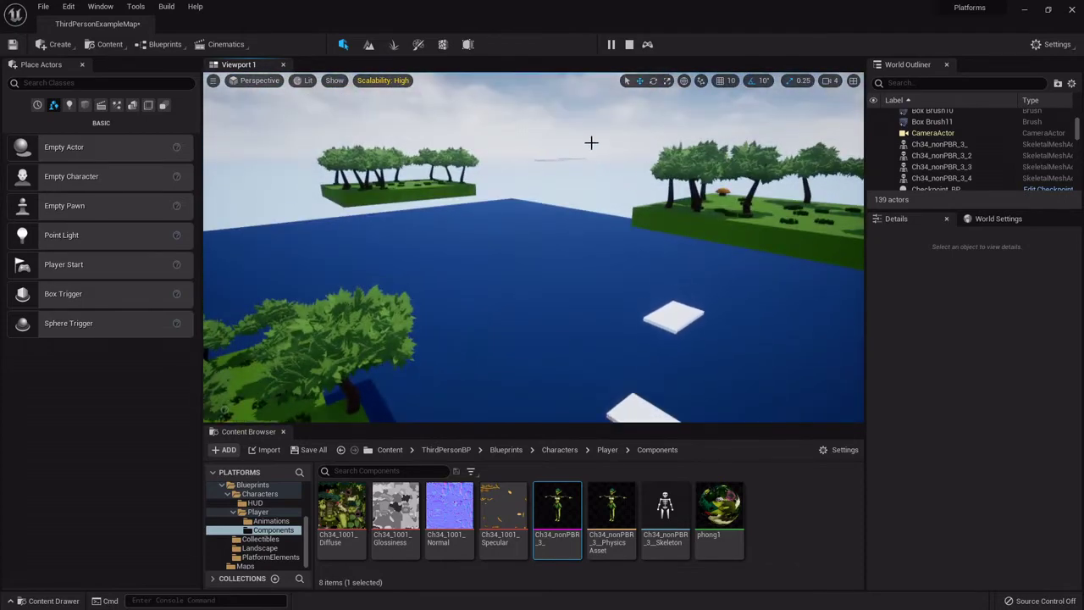
pyautogui.click(629, 44)
pyautogui.click(812, 145)
# Step: Switch to the PlatformTut project and delete the large Gem_SM mesh from the level
pyautogui.click(1024, 9)
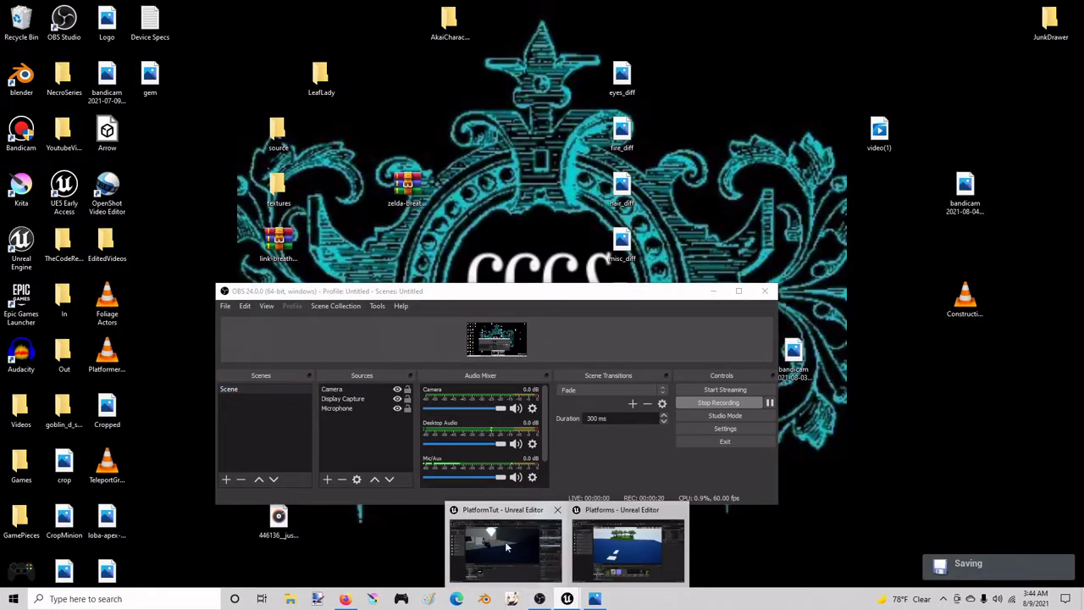
pyautogui.click(506, 542)
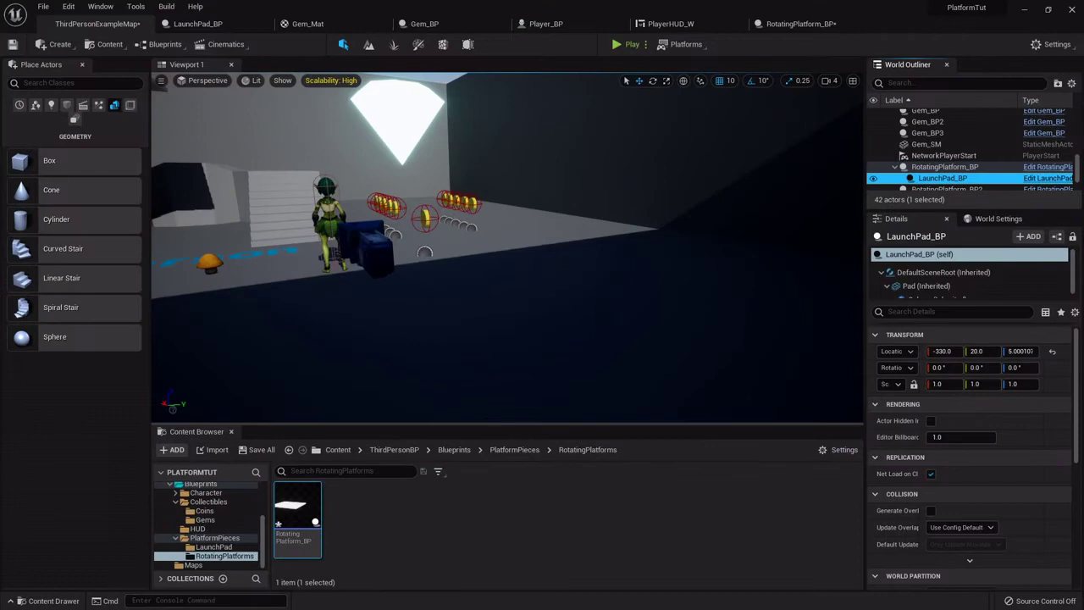
pyautogui.moveTo(496, 268); pyautogui.dragTo(542, 290, button='right')
pyautogui.press('w')
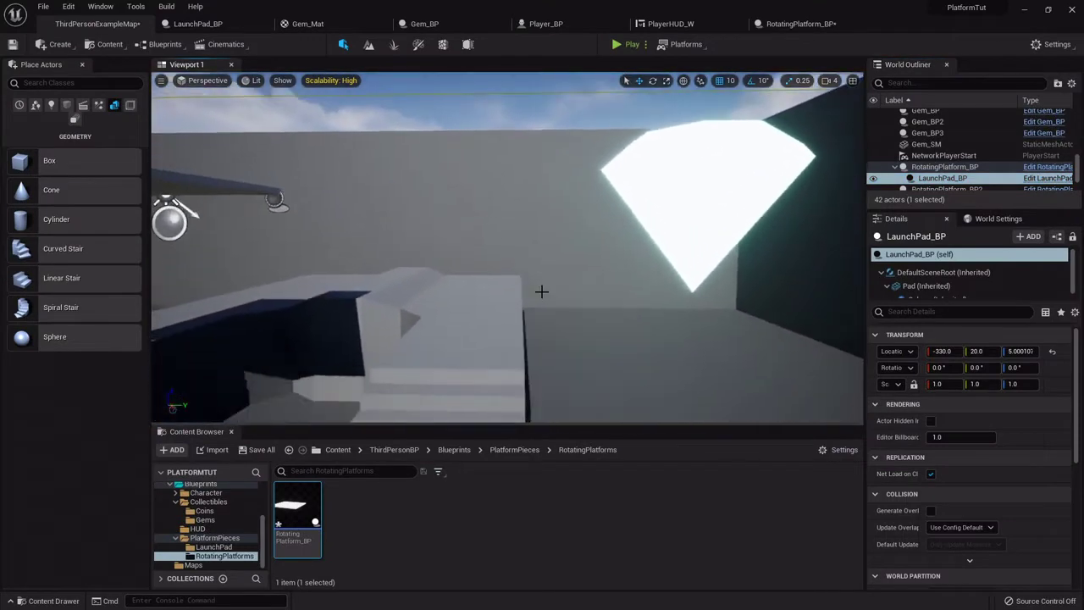
pyautogui.click(711, 190)
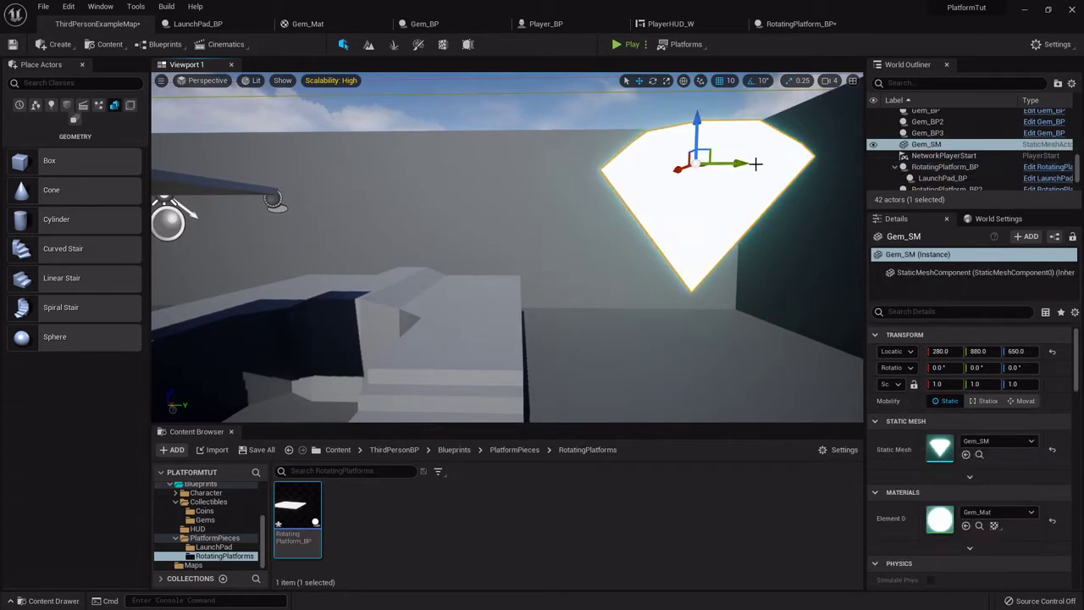
pyautogui.press('Delete')
# Step: Rename the RotatingPlatforms folder inside PlatformPieces to Platforms
pyautogui.moveTo(611, 294); pyautogui.dragTo(581, 293, button='right')
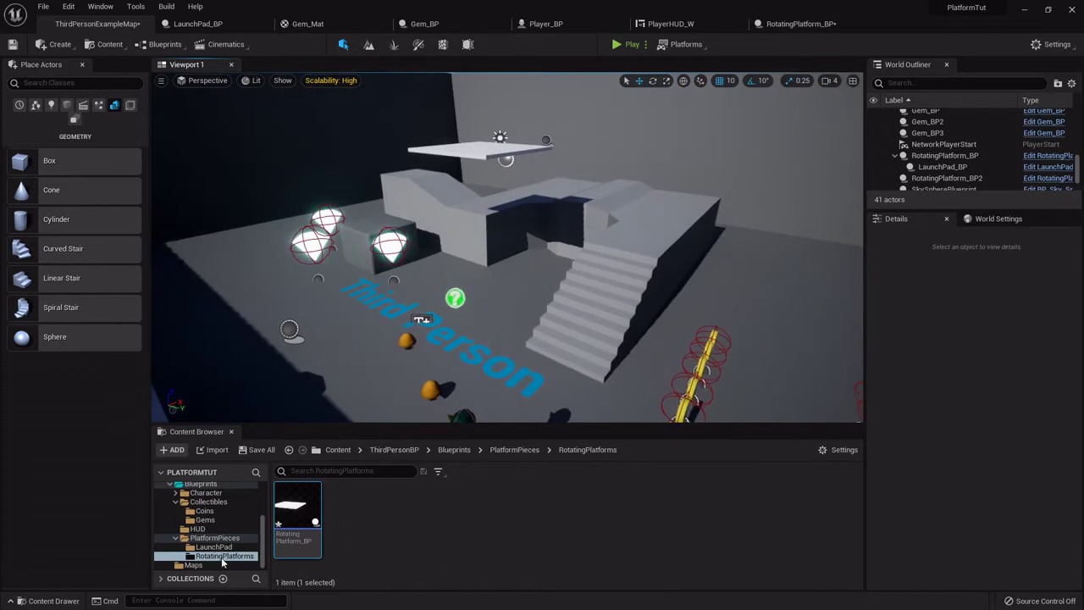
pyautogui.click(218, 538)
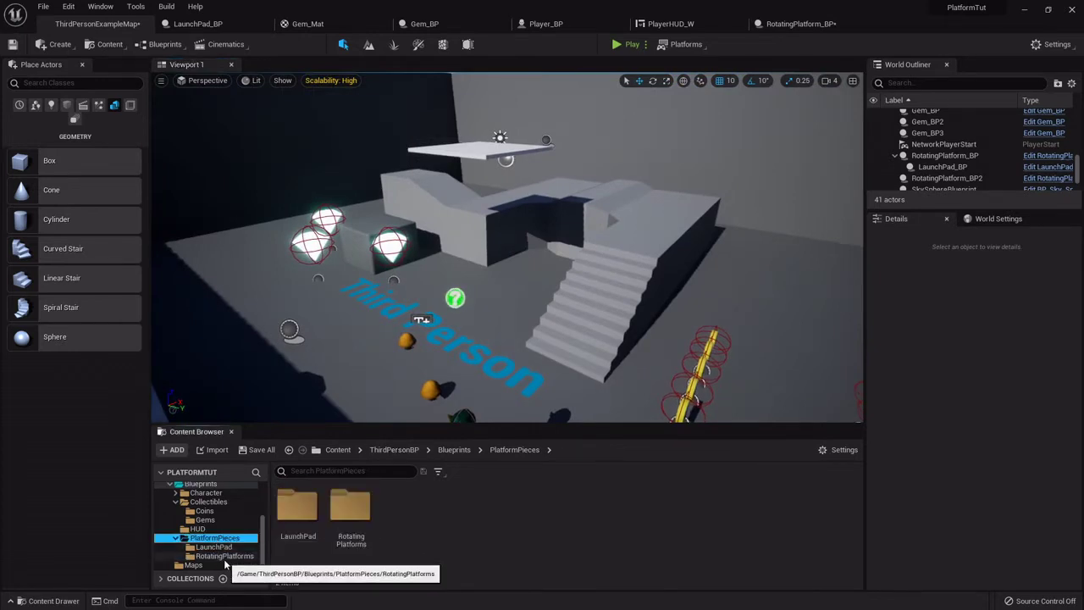
pyautogui.click(224, 557)
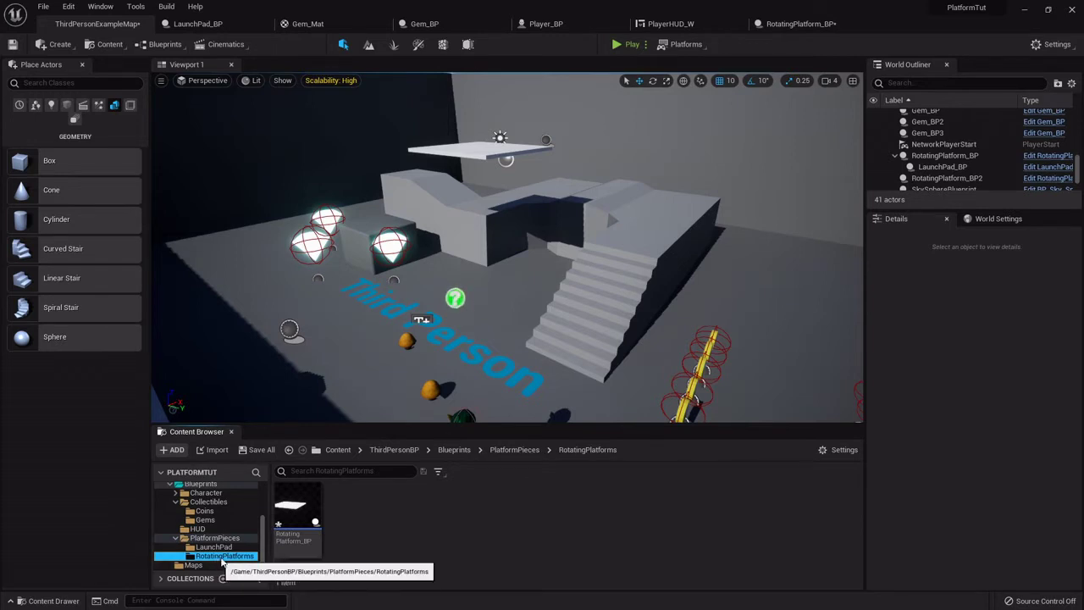
pyautogui.click(224, 557)
pyautogui.write('Pl')
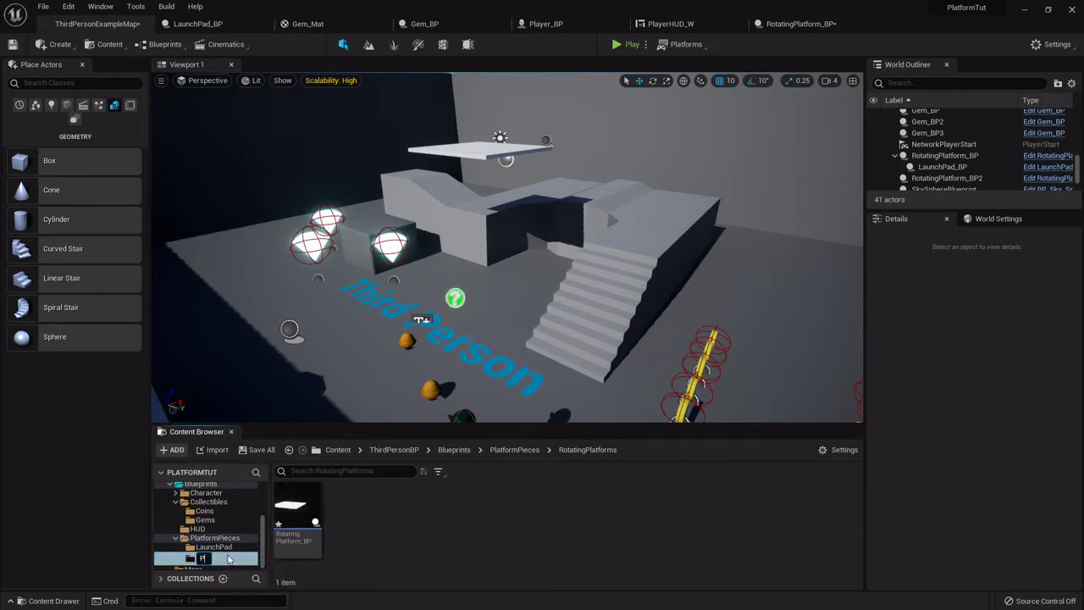
pyautogui.write('atforms')
pyautogui.press('Return')
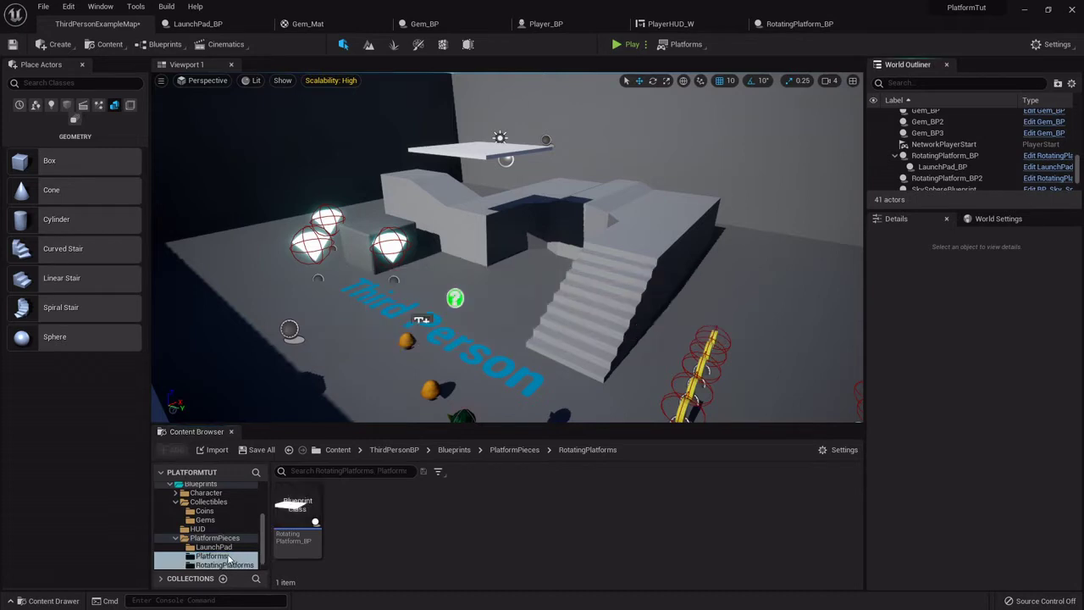
# Step: Create an Actor Blueprint Class named TraversalPlatform_BP in the Platforms folder
pyautogui.rightClick(360, 512)
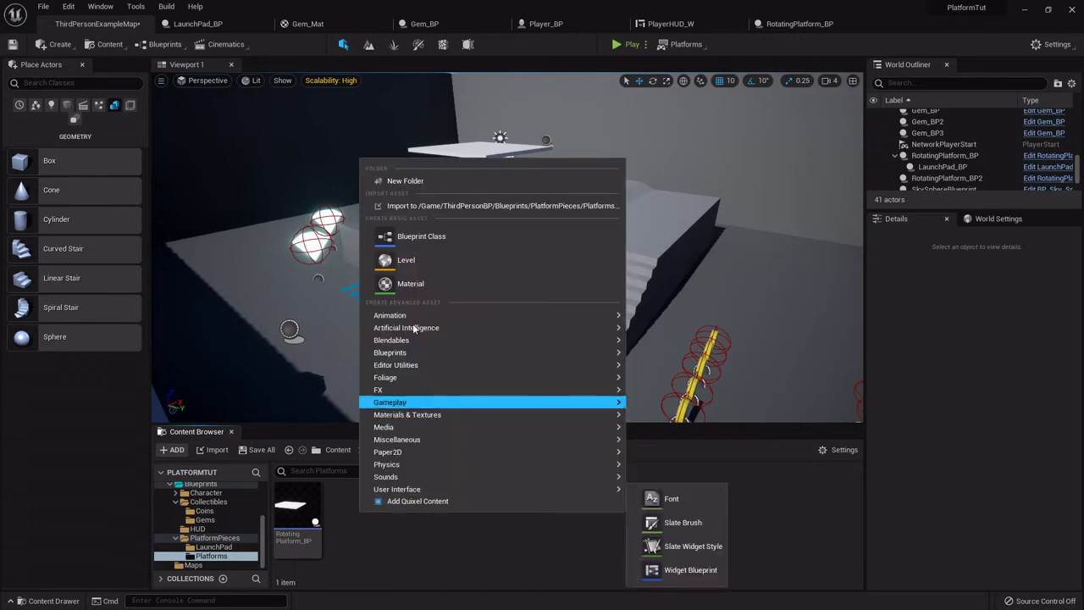
pyautogui.click(429, 238)
pyautogui.click(455, 217)
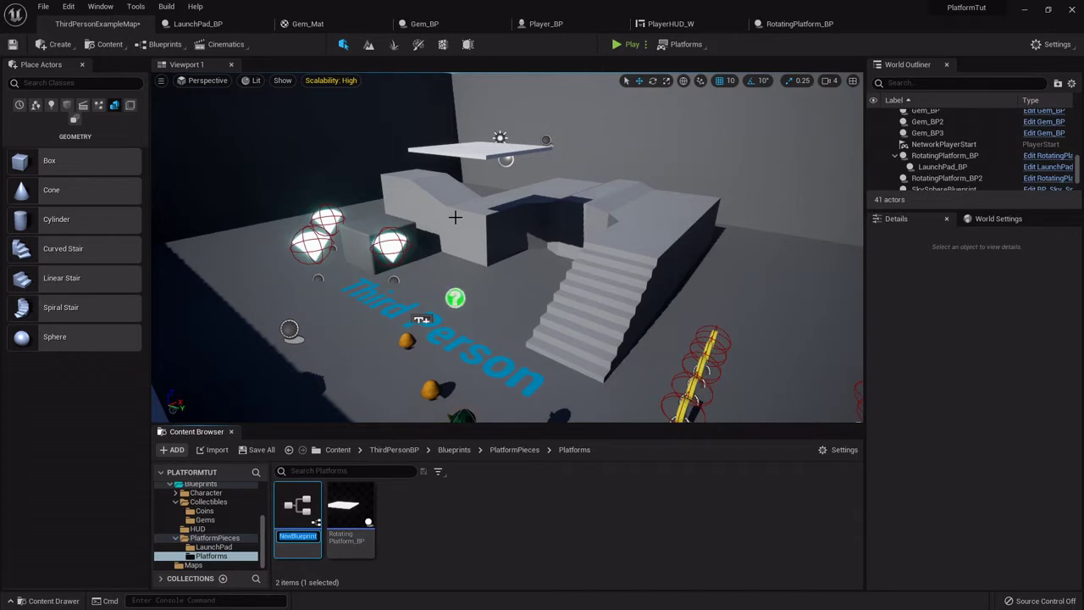
pyautogui.write('Ti')
pyautogui.write('aversalPlatfo')
pyautogui.write('rm_BP')
pyautogui.press('Return')
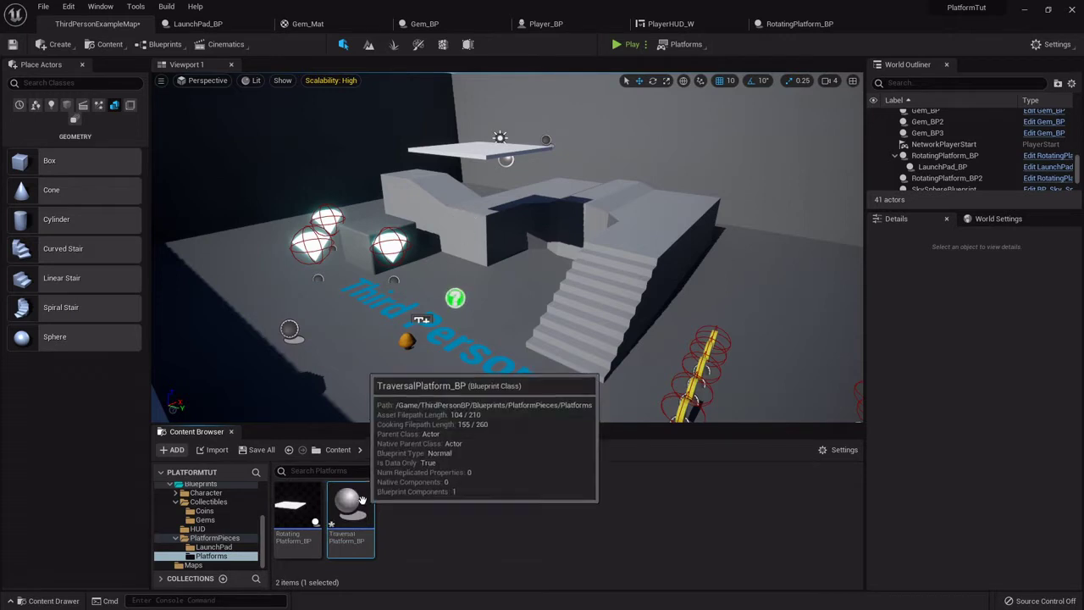
# Step: Open TraversalPlatform_BP and add a Cube component with its Z scale set to 0.1
pyautogui.doubleClick(358, 506)
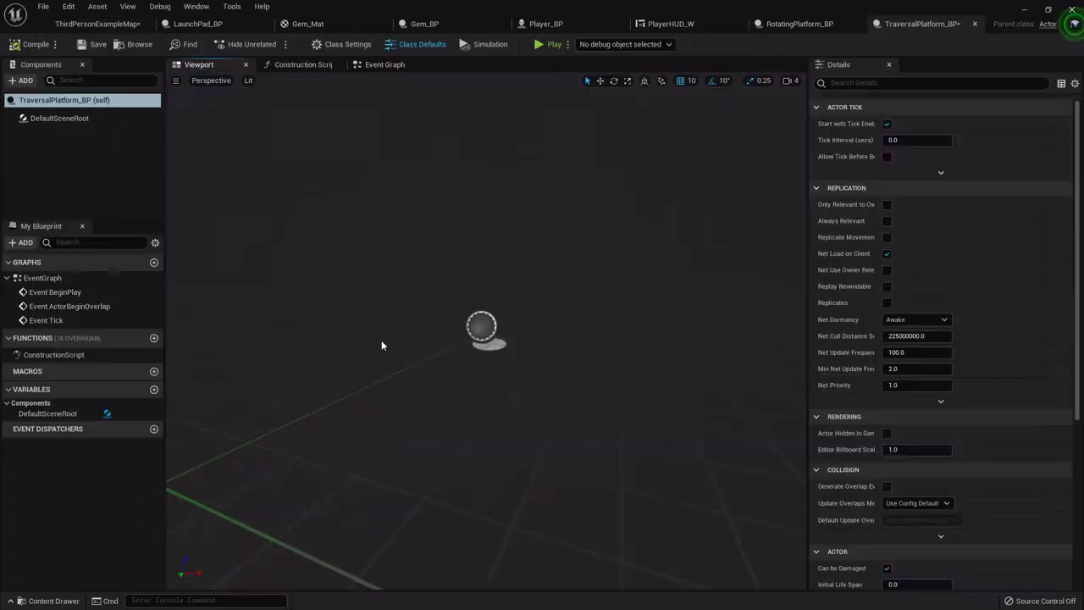
pyautogui.click(22, 81)
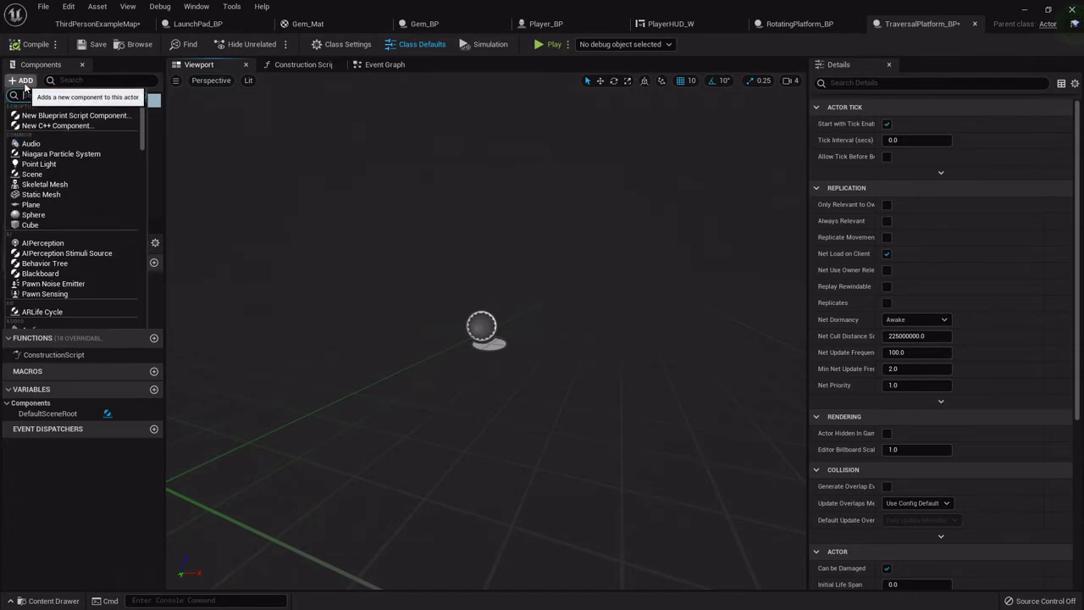
pyautogui.click(49, 225)
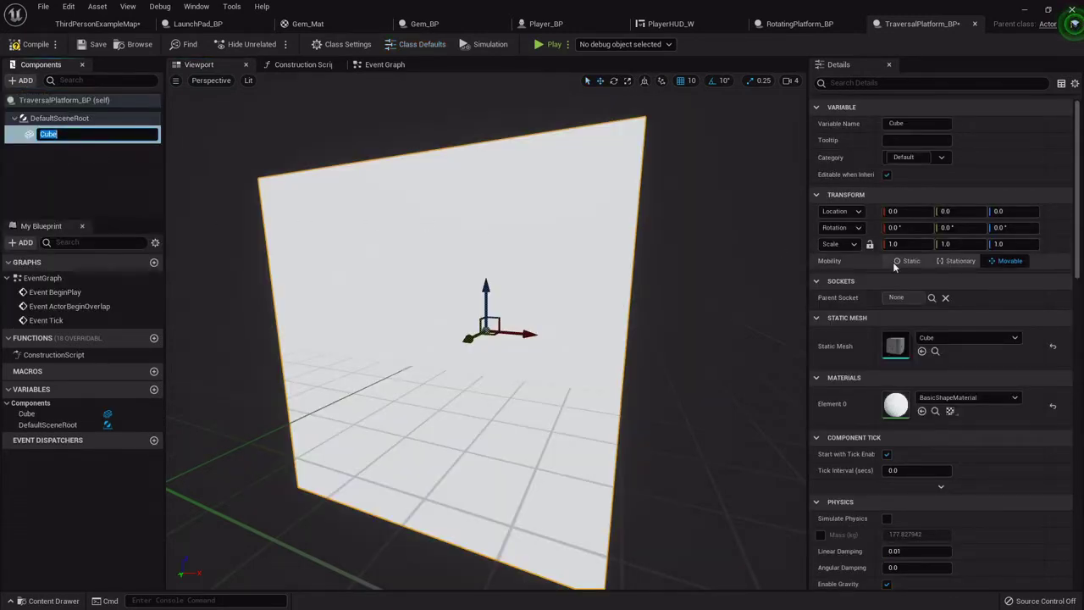
pyautogui.click(1014, 244)
pyautogui.write('0.1')
pyautogui.press('Return')
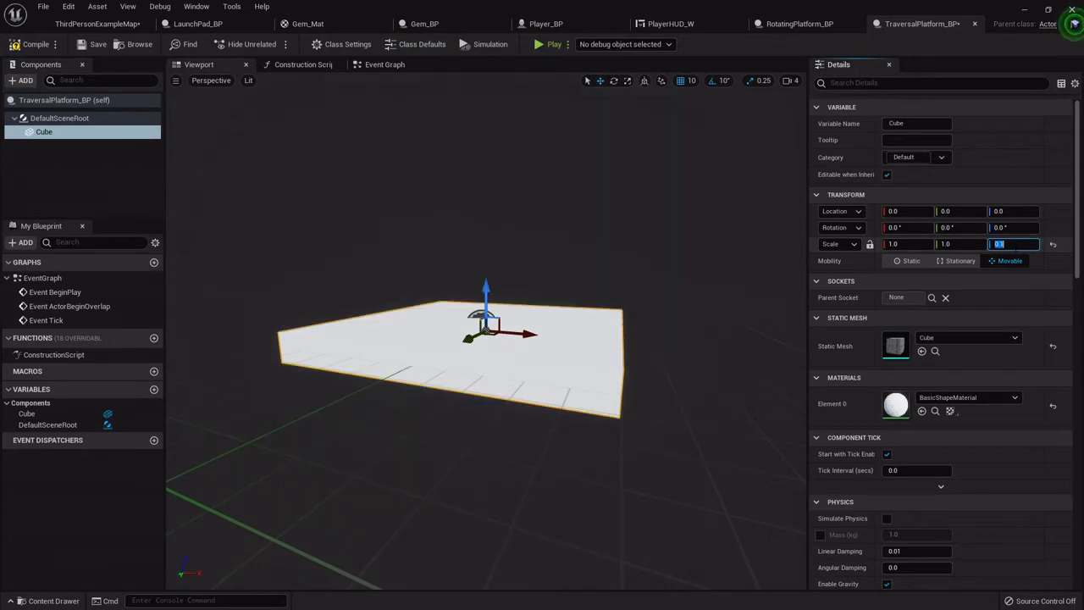
# Step: Set the cube's X scale to 3
pyautogui.click(915, 244)
pyautogui.write('3')
pyautogui.press('Return')
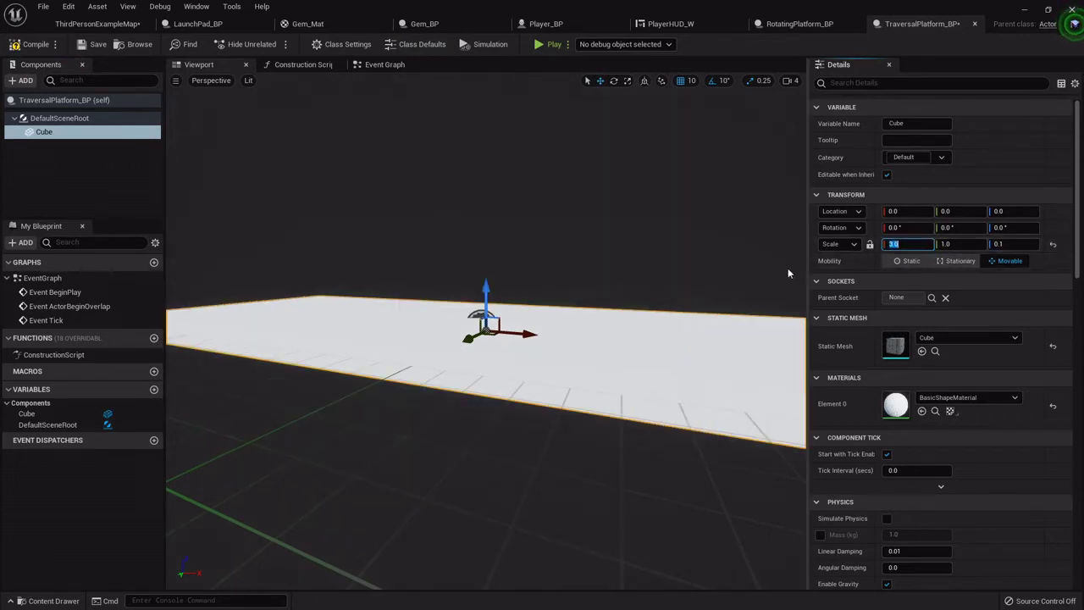
# Step: Set the cube's X scale to 5 and its Y scale to 2.5
pyautogui.moveTo(734, 266)
pyautogui.mouseDown(button='right')
pyautogui.moveTo(729, 220)
pyautogui.moveTo(735, 267)
pyautogui.mouseUp(button='right')
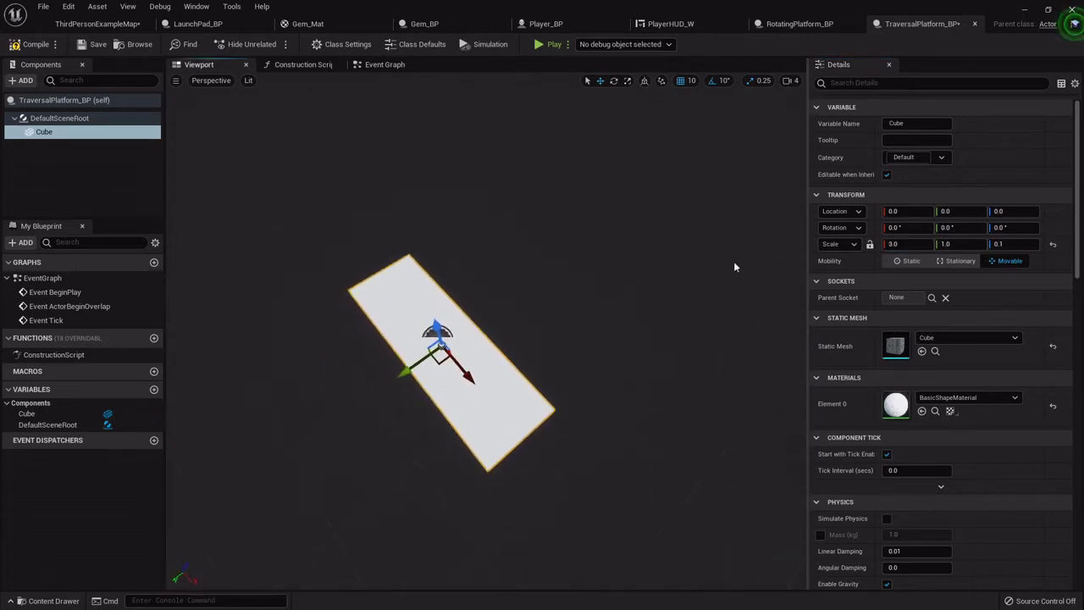
pyautogui.click(911, 244)
pyautogui.write('5')
pyautogui.click(961, 245)
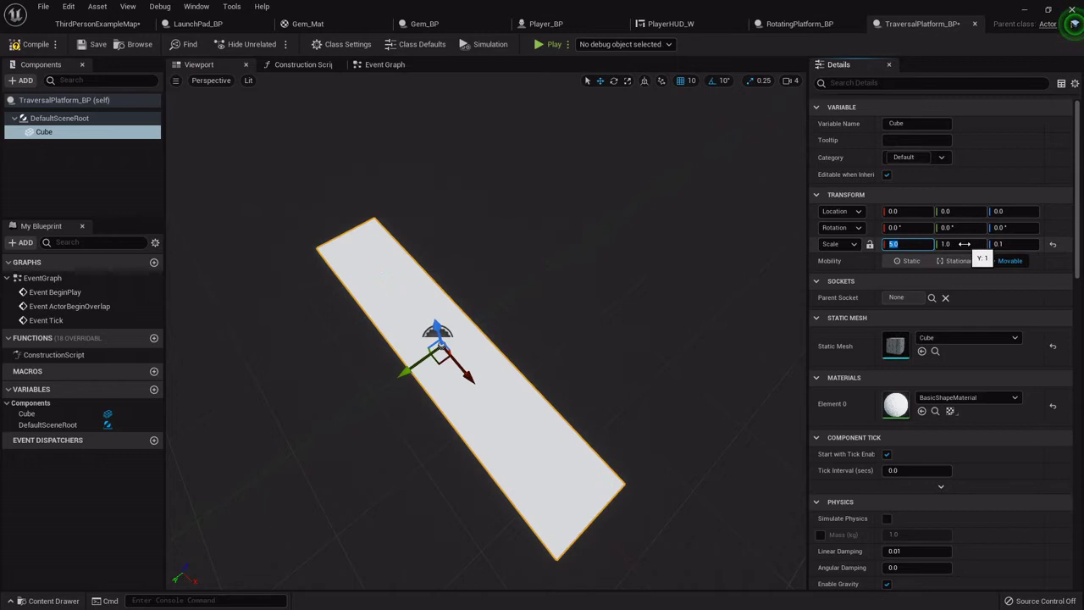
pyautogui.write('3')
pyautogui.press('Return')
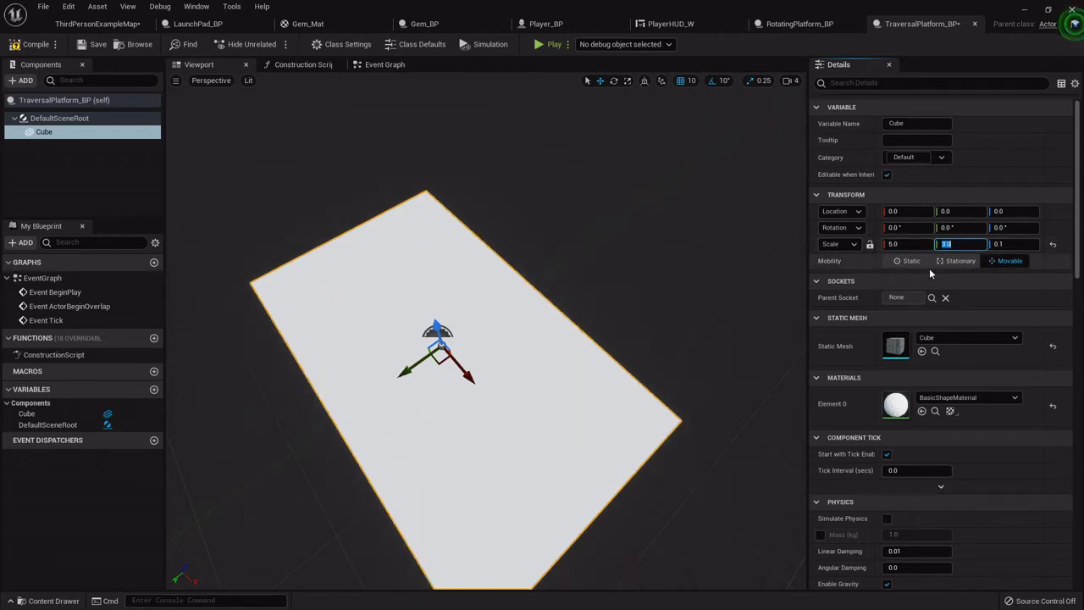
pyautogui.write('2.5')
pyautogui.press('Return')
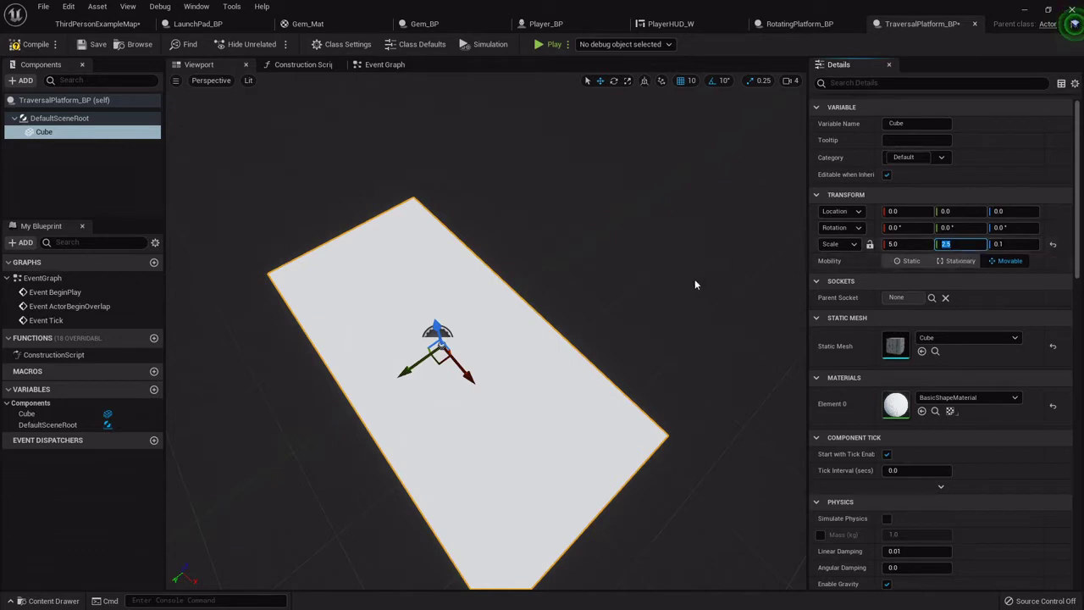
pyautogui.moveTo(674, 293); pyautogui.dragTo(657, 293)
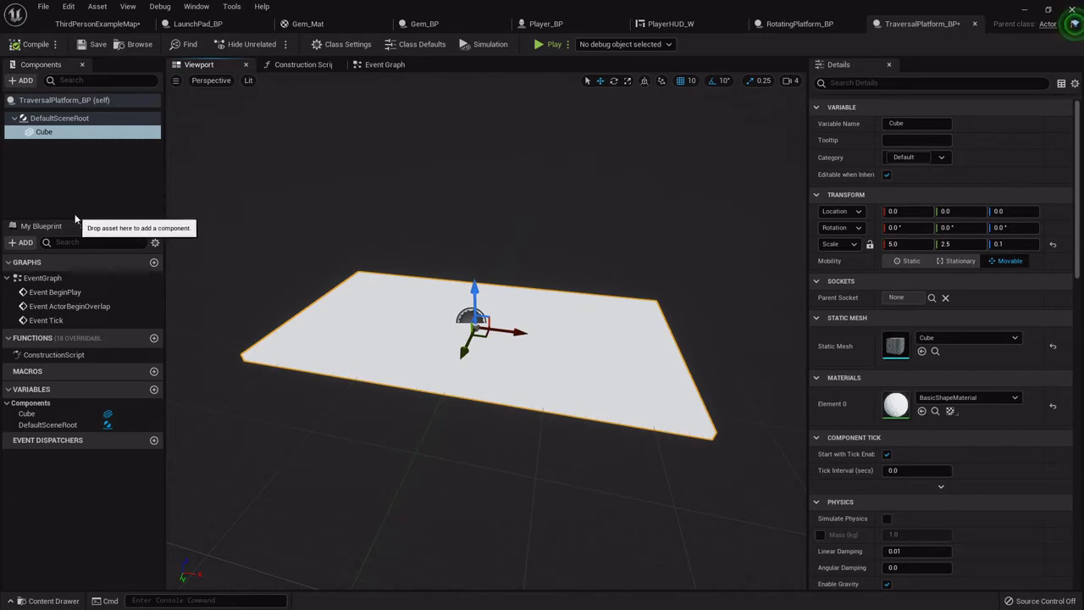
# Step: Add an Interp To Movement component to TraversalPlatform_BP, keeping its default name
pyautogui.click(24, 80)
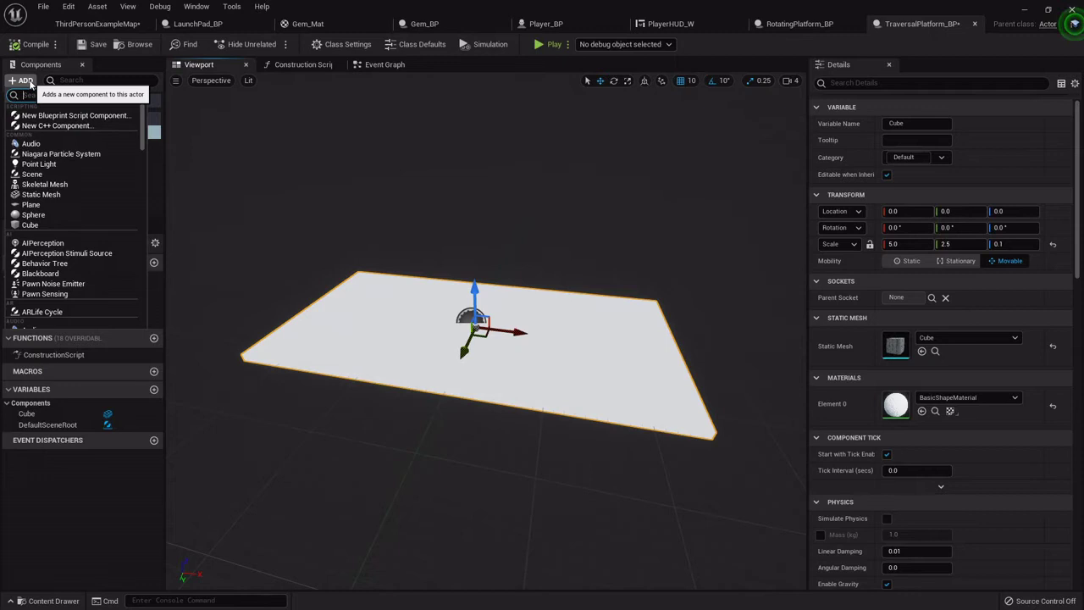
pyautogui.write('inter')
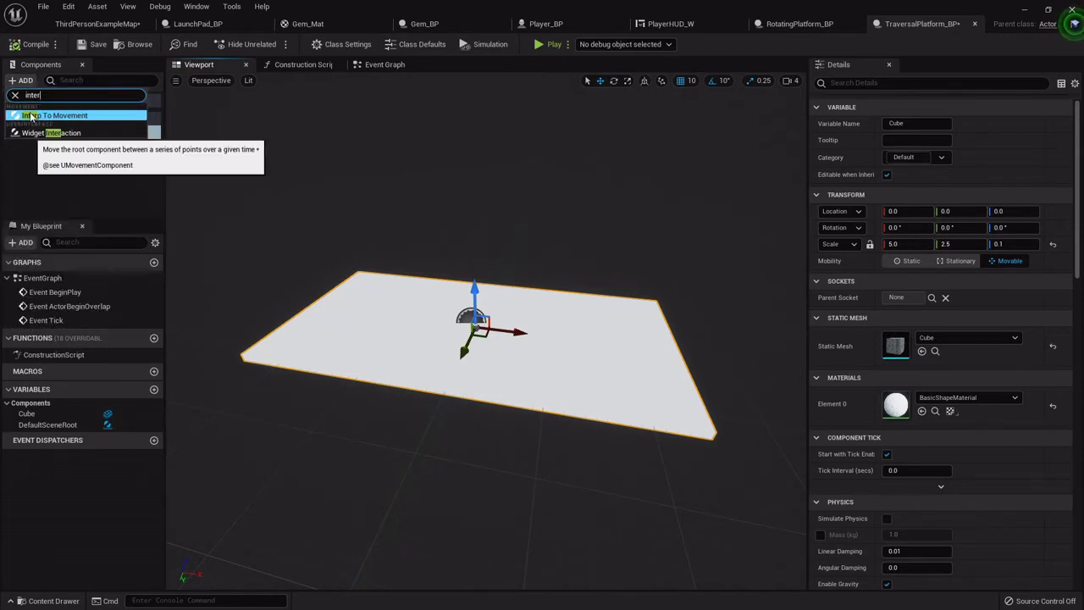
pyautogui.click(32, 116)
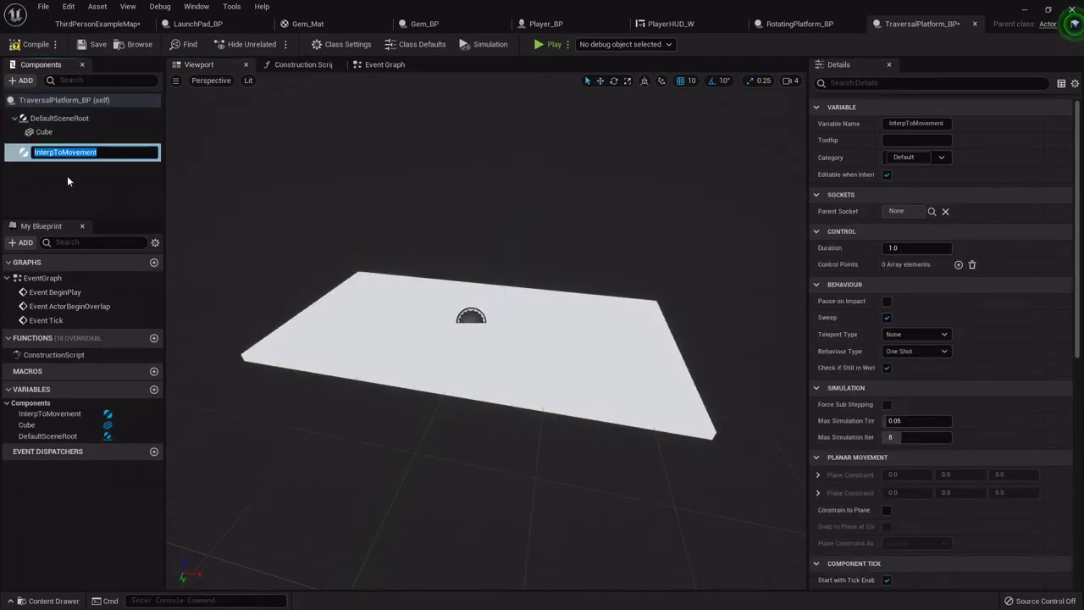
pyautogui.click(71, 191)
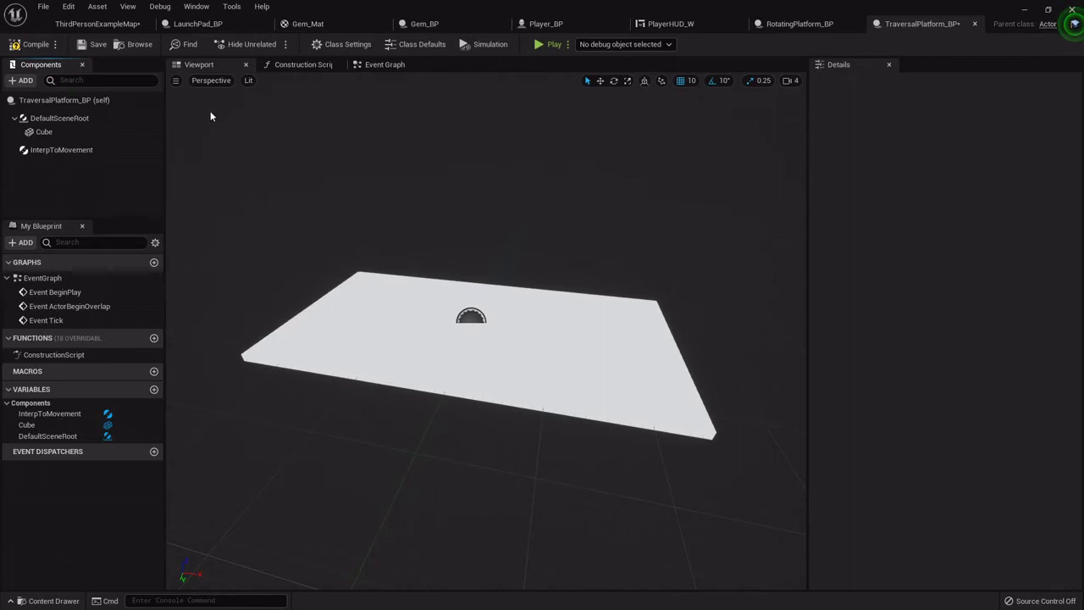
# Step: In the Construction Script, place an InterpToMovement reference and create a Set Control Points node from it
pyautogui.click(314, 70)
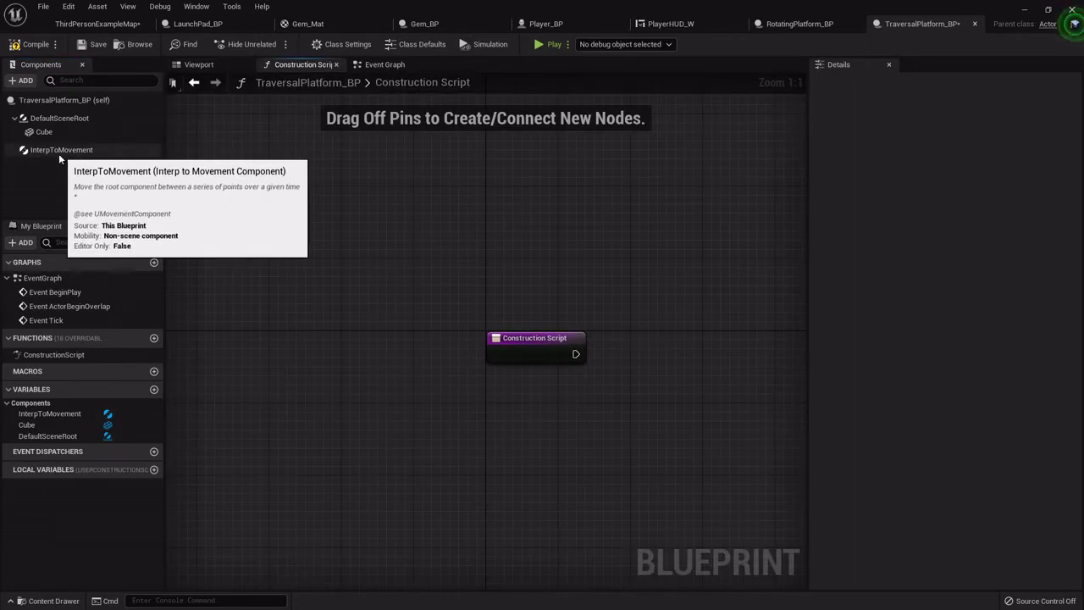
pyautogui.moveTo(51, 152); pyautogui.dragTo(402, 436)
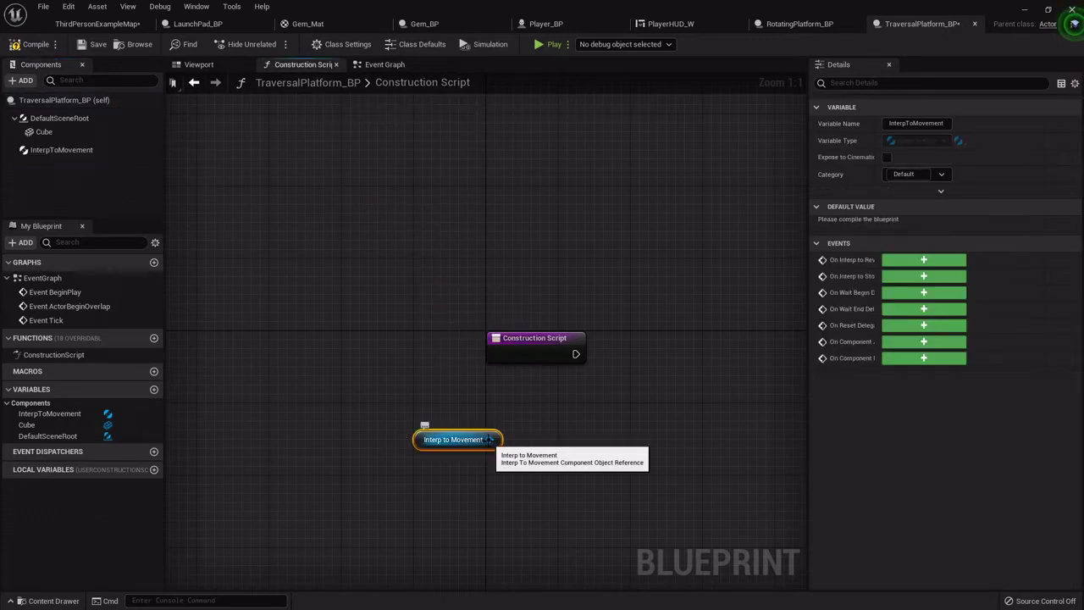
pyautogui.moveTo(489, 440); pyautogui.dragTo(586, 427)
pyautogui.write('set c')
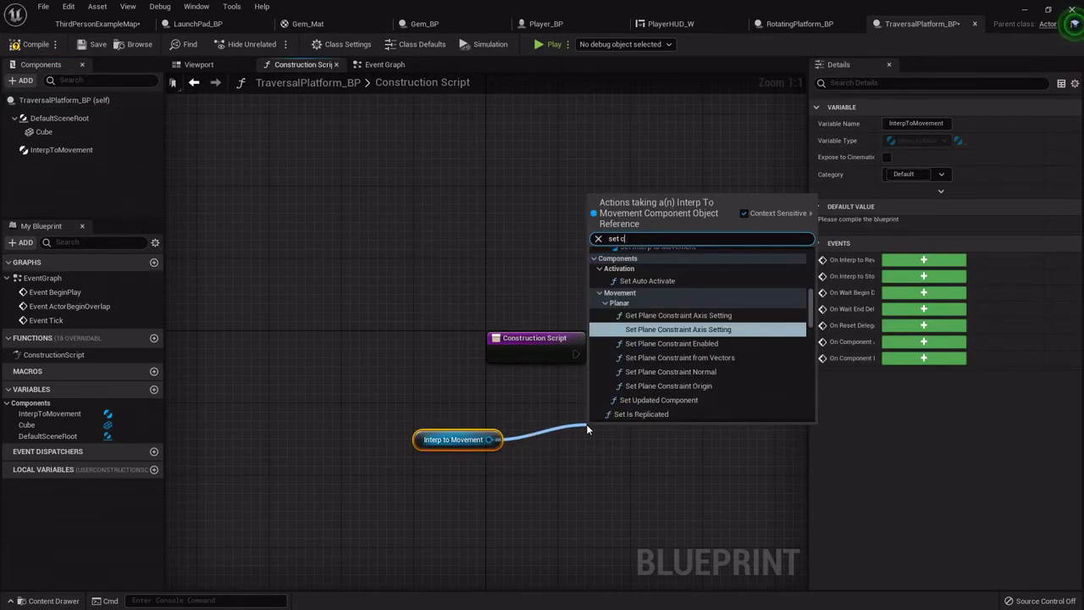
pyautogui.write('ontrol')
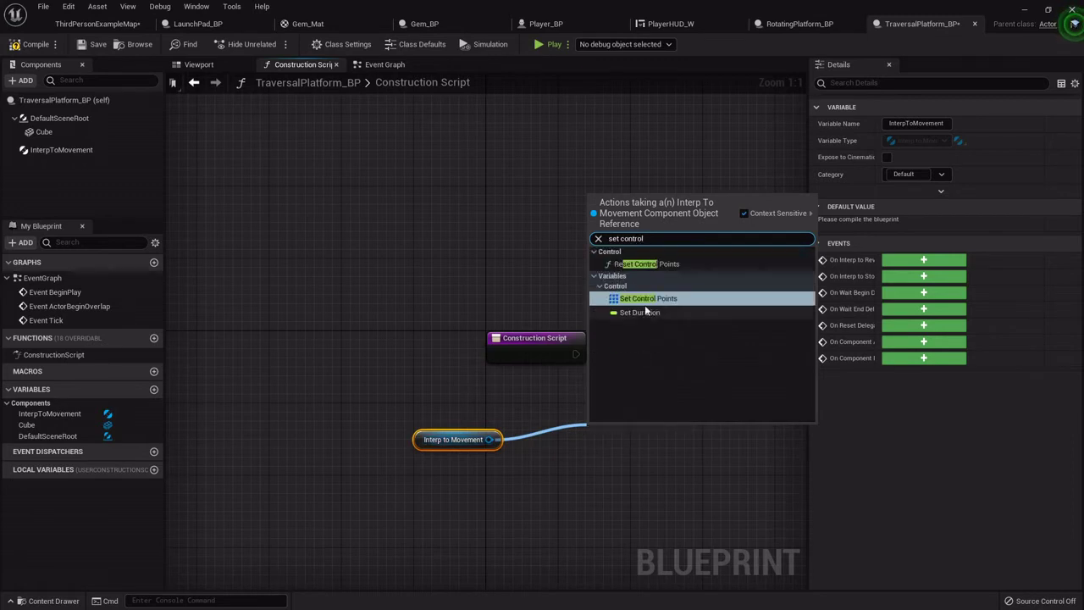
pyautogui.click(636, 311)
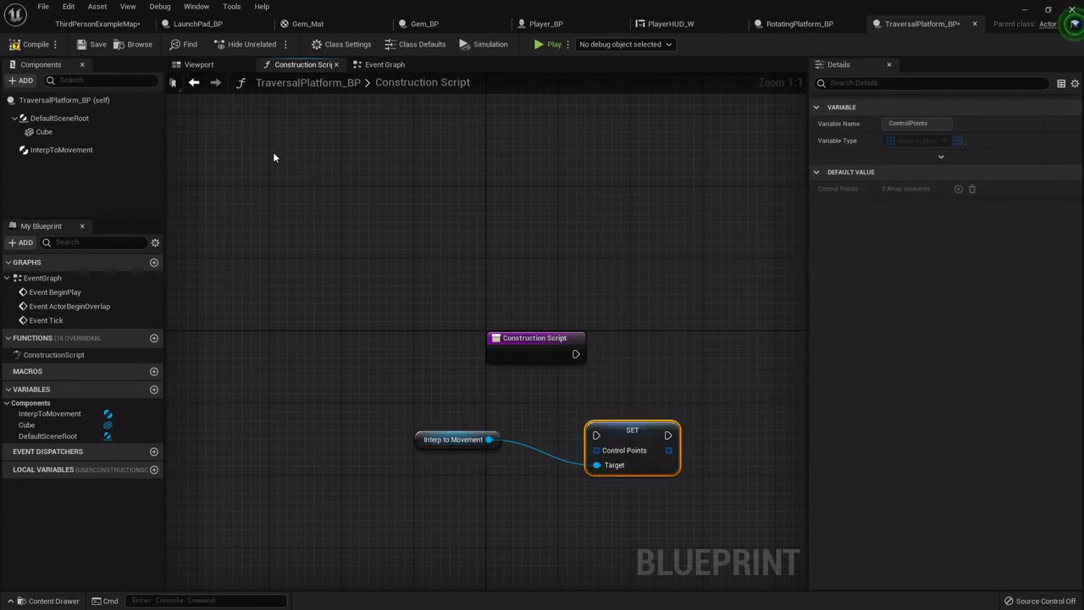
# Step: Connect the Construction Script node's execution output to the Set Control Points node
pyautogui.click(89, 28)
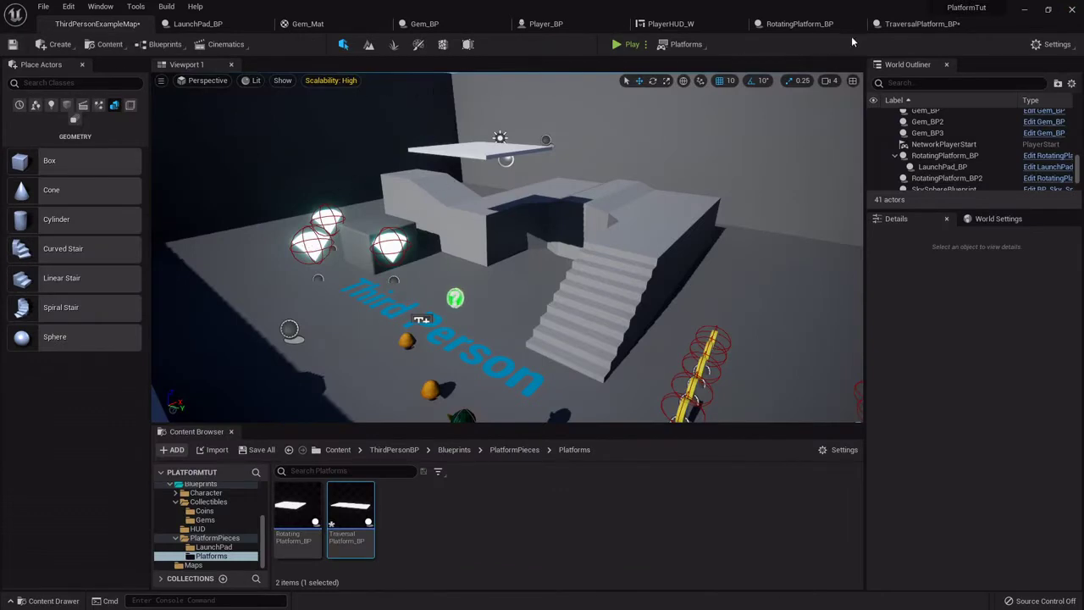
pyautogui.click(908, 30)
pyautogui.moveTo(655, 160); pyautogui.dragTo(553, 103, button='right')
pyautogui.moveTo(470, 300); pyautogui.dragTo(566, 303)
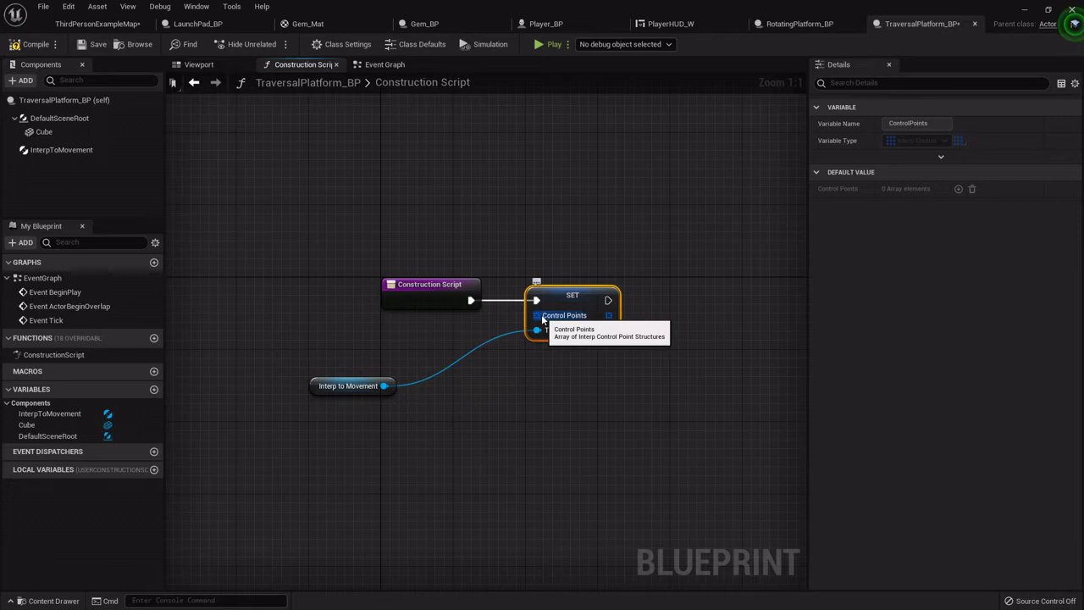
# Step: Promote the Set node's Control Points input to a variable with its default name, make it instance editable, and tidy the reference nodes
pyautogui.moveTo(535, 315); pyautogui.dragTo(468, 399)
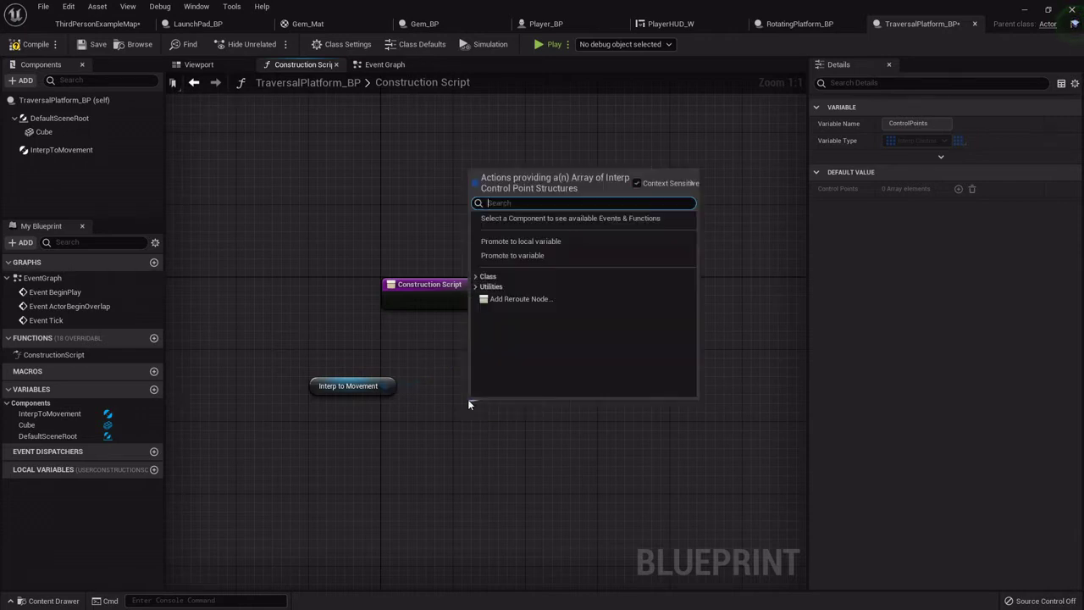
pyautogui.click(525, 256)
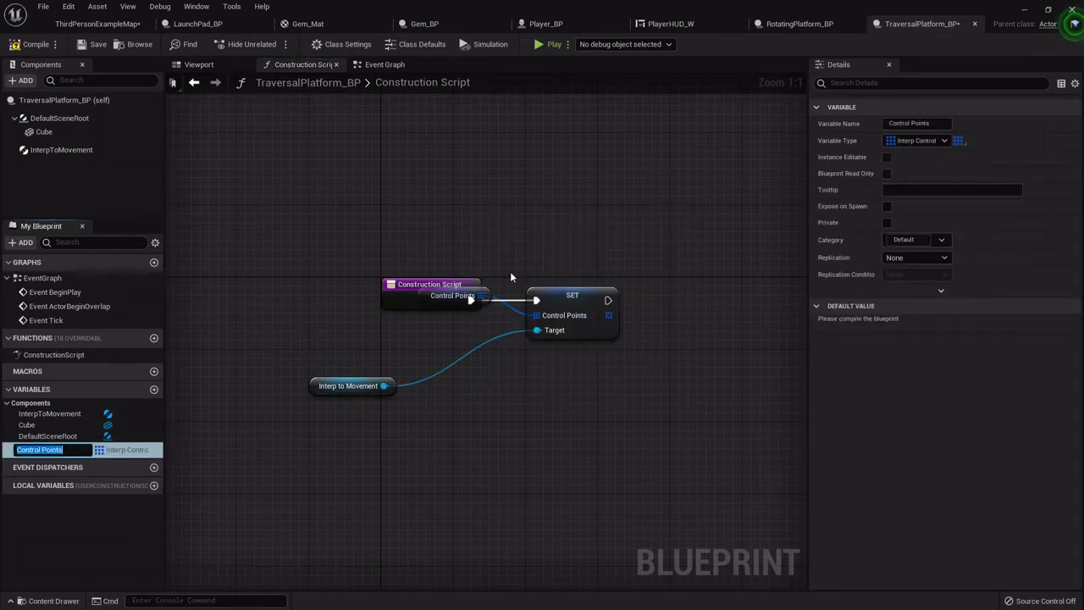
pyautogui.press('Return')
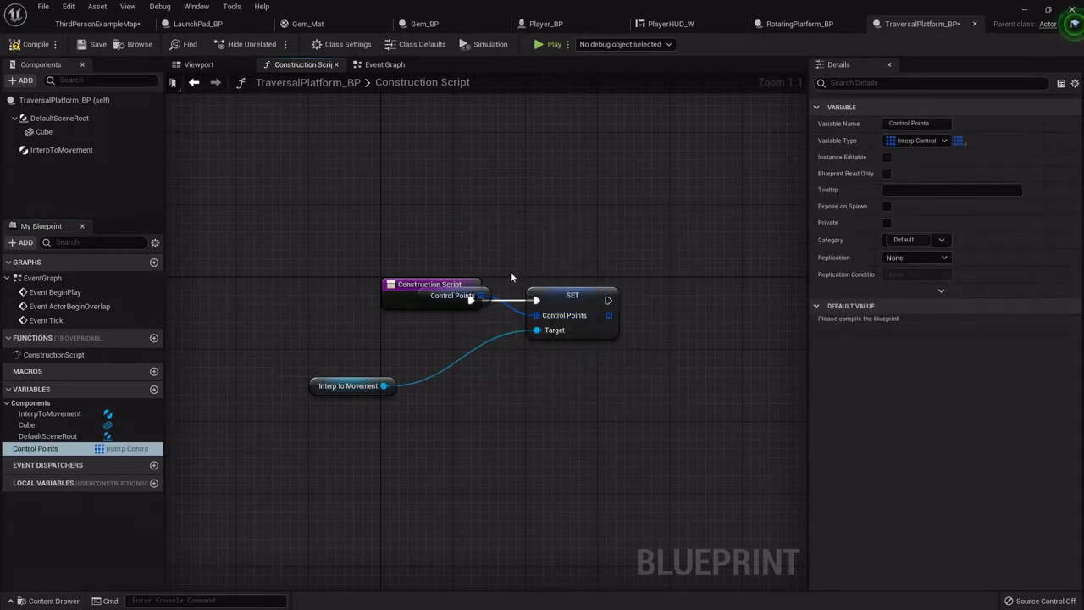
pyautogui.moveTo(484, 295); pyautogui.dragTo(459, 412)
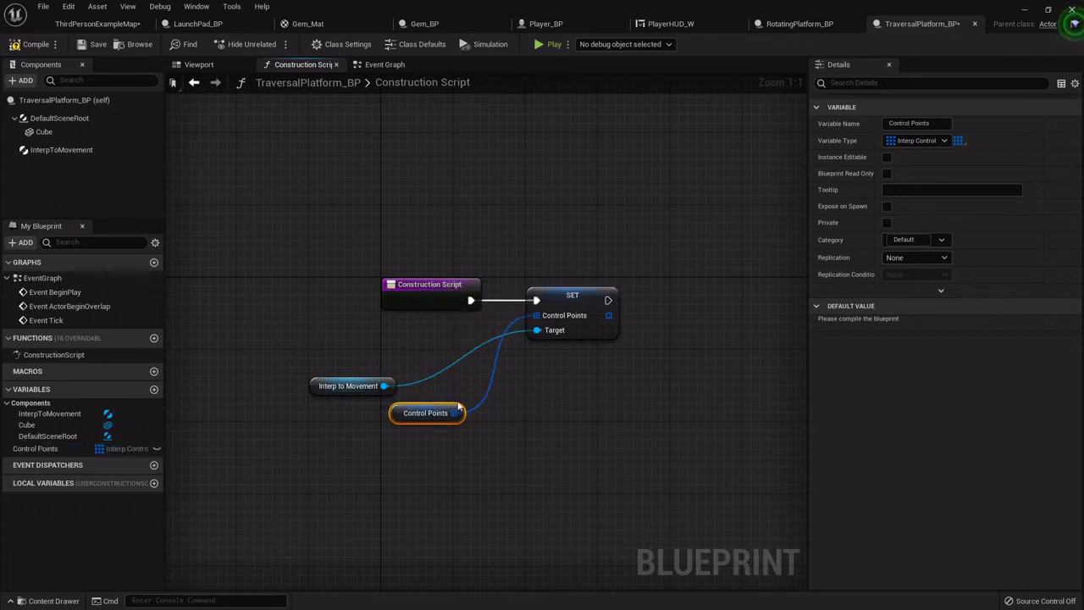
pyautogui.moveTo(355, 385); pyautogui.dragTo(420, 341)
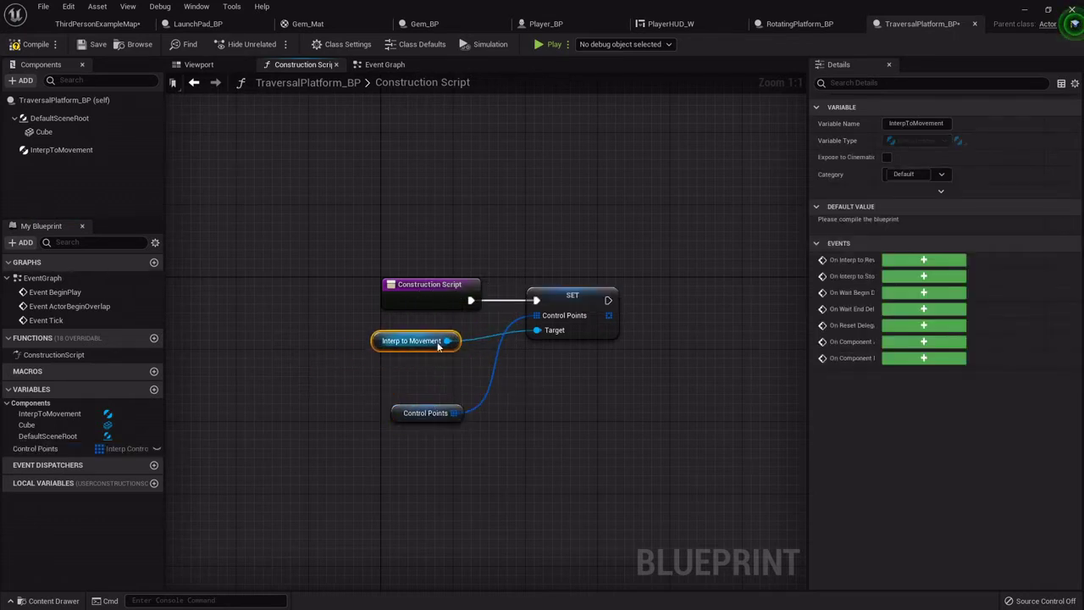
pyautogui.click(158, 449)
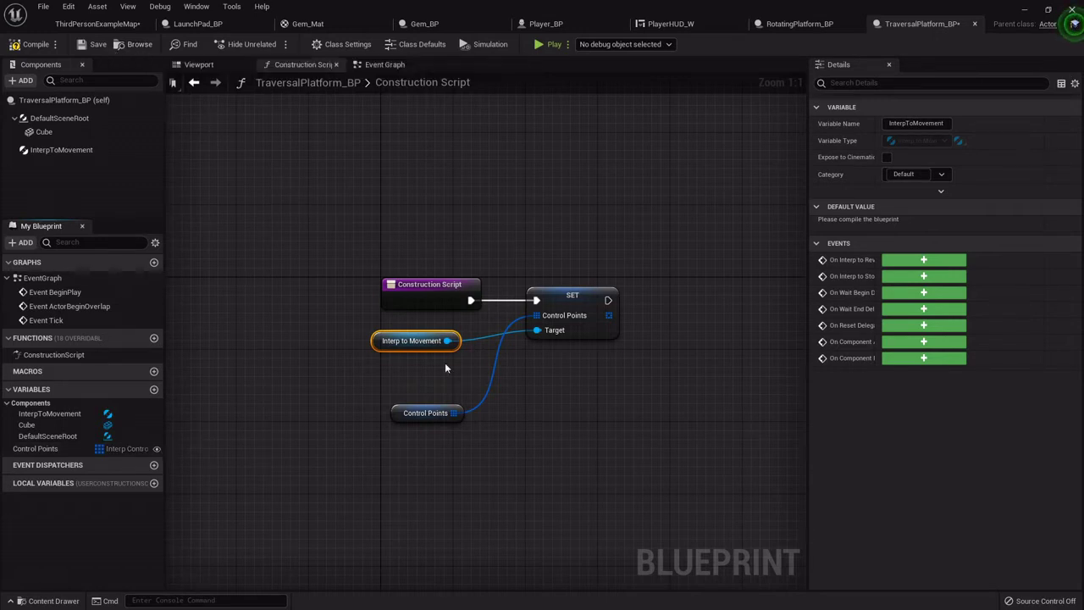
# Step: Create a Set Duration node from the Interp To Movement reference and connect it after the Set Control Points node
pyautogui.moveTo(563, 243); pyautogui.dragTo(399, 263, button='right')
pyautogui.moveTo(362, 315); pyautogui.dragTo(491, 337)
pyautogui.write('set dura')
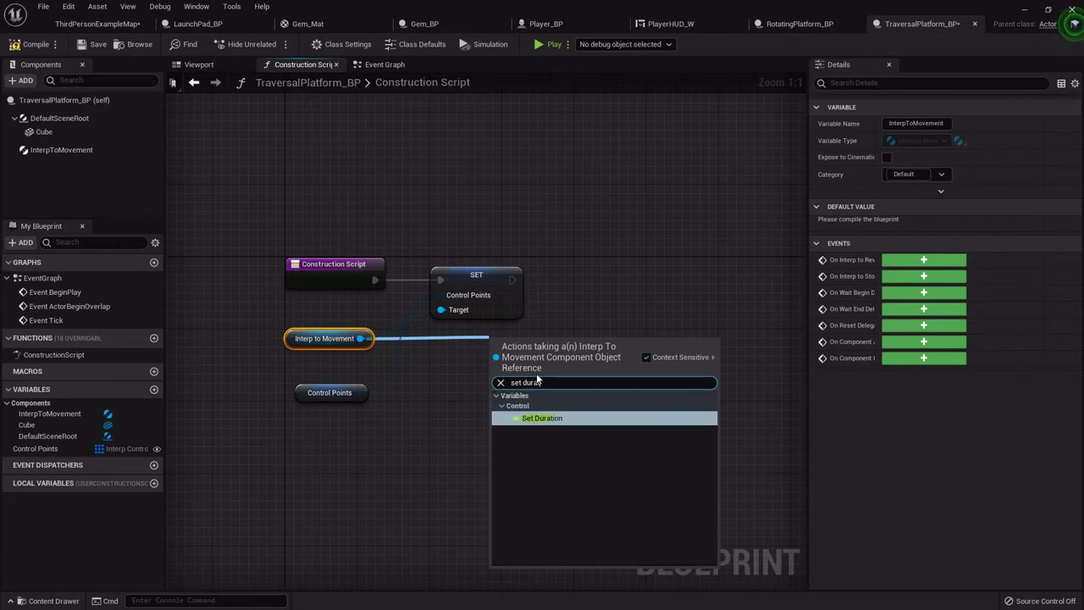
pyautogui.click(551, 417)
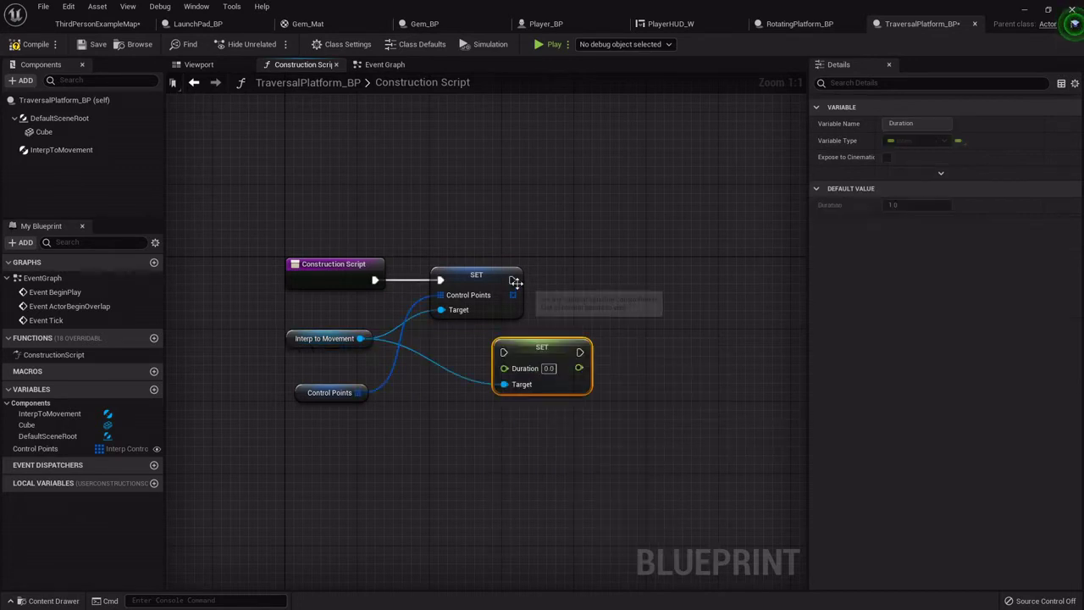
pyautogui.moveTo(513, 281); pyautogui.dragTo(591, 278)
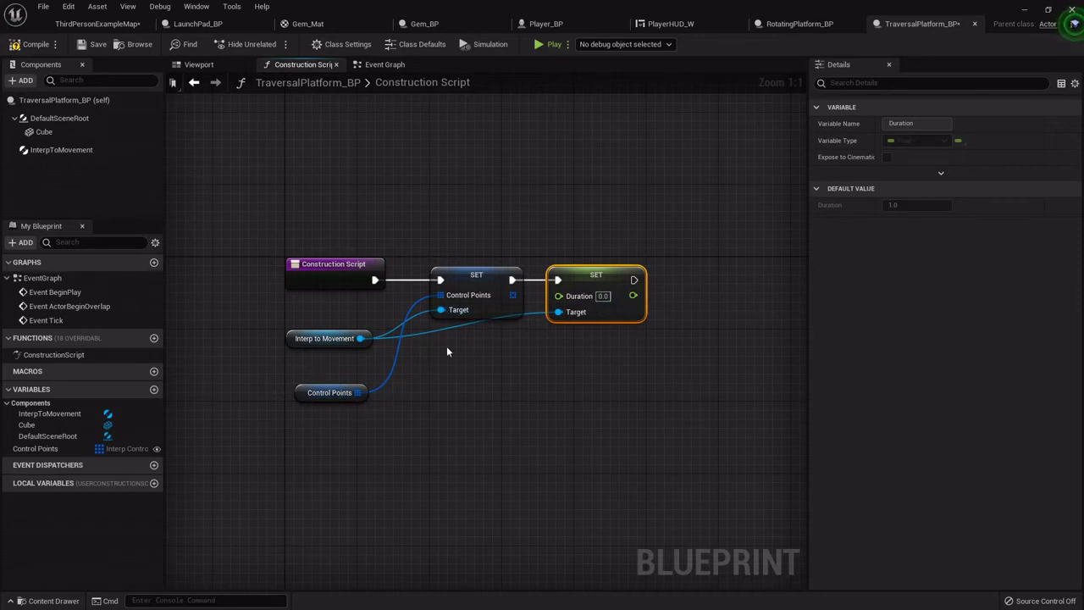
# Step: Promote the Duration input to an instance-editable float variable with its default name, and compile the blueprint
pyautogui.click(602, 295)
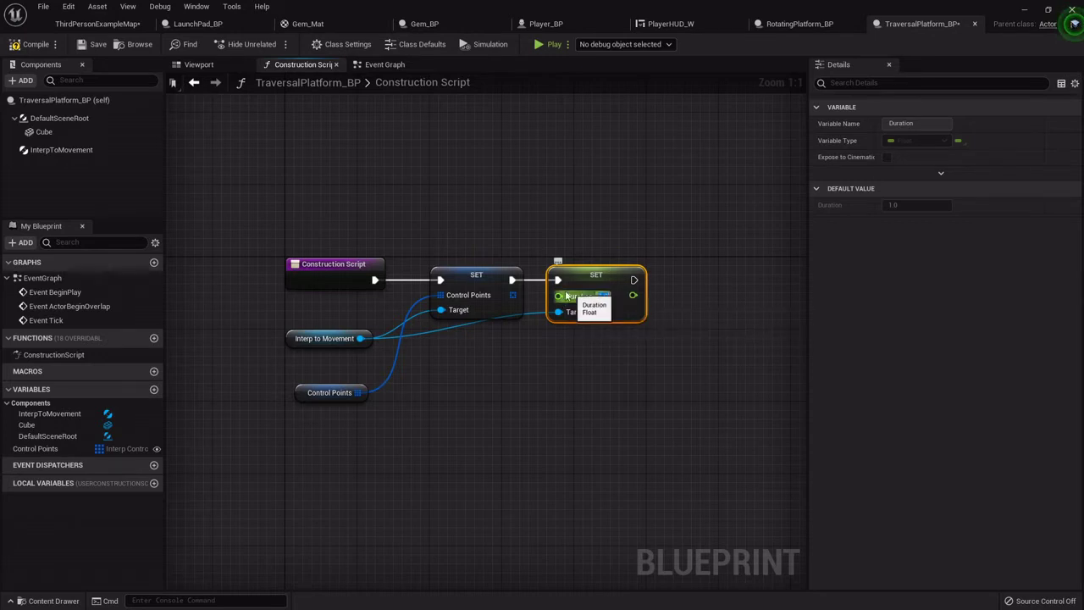
pyautogui.moveTo(559, 296); pyautogui.dragTo(483, 373)
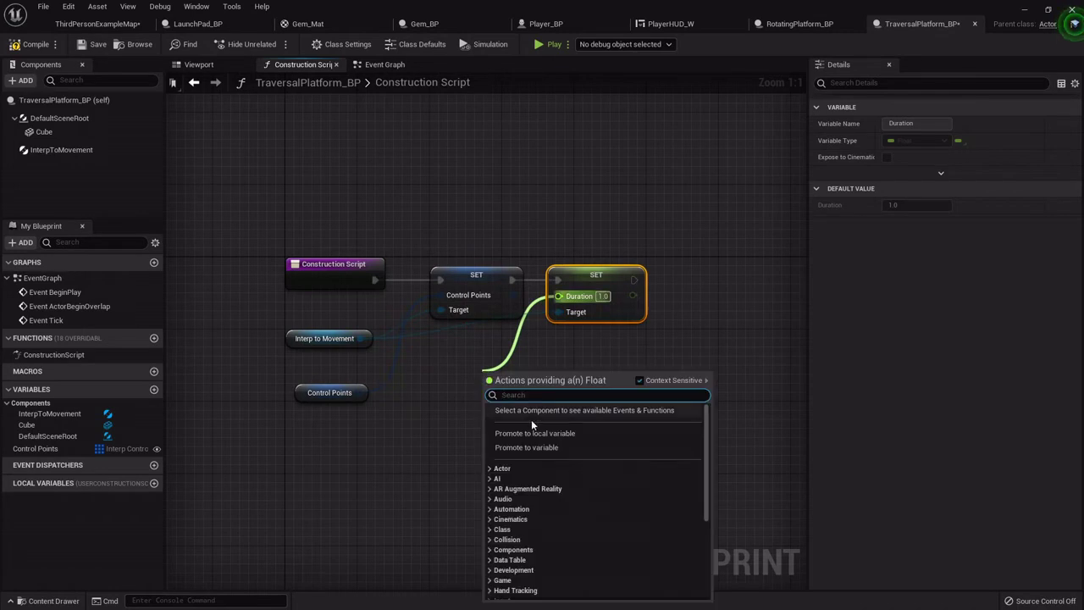
pyautogui.click(542, 447)
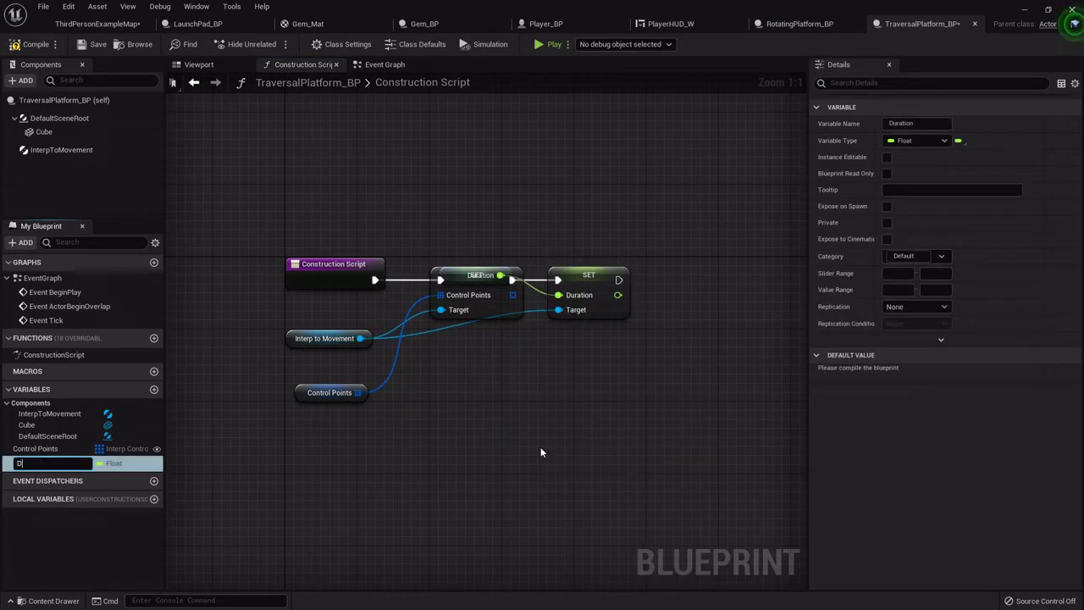
pyautogui.press('Return')
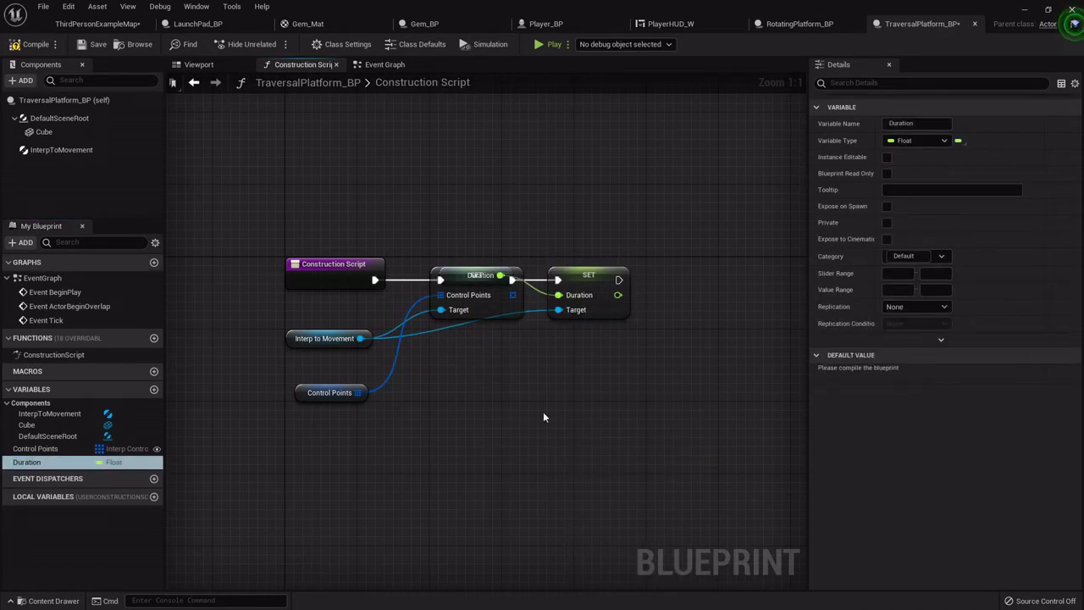
pyautogui.moveTo(482, 267); pyautogui.dragTo(481, 339)
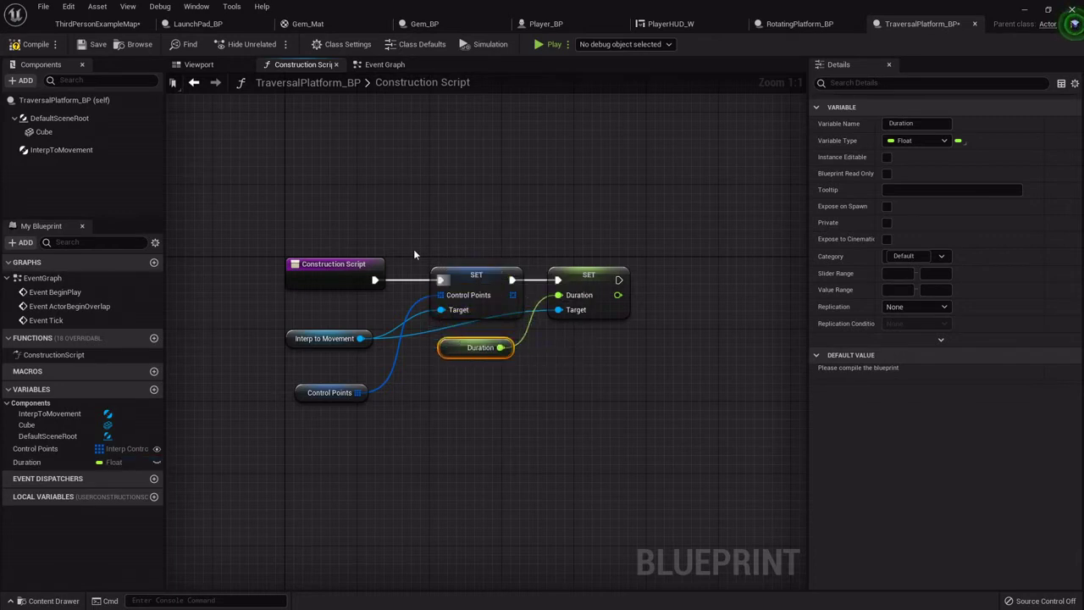
pyautogui.click(156, 462)
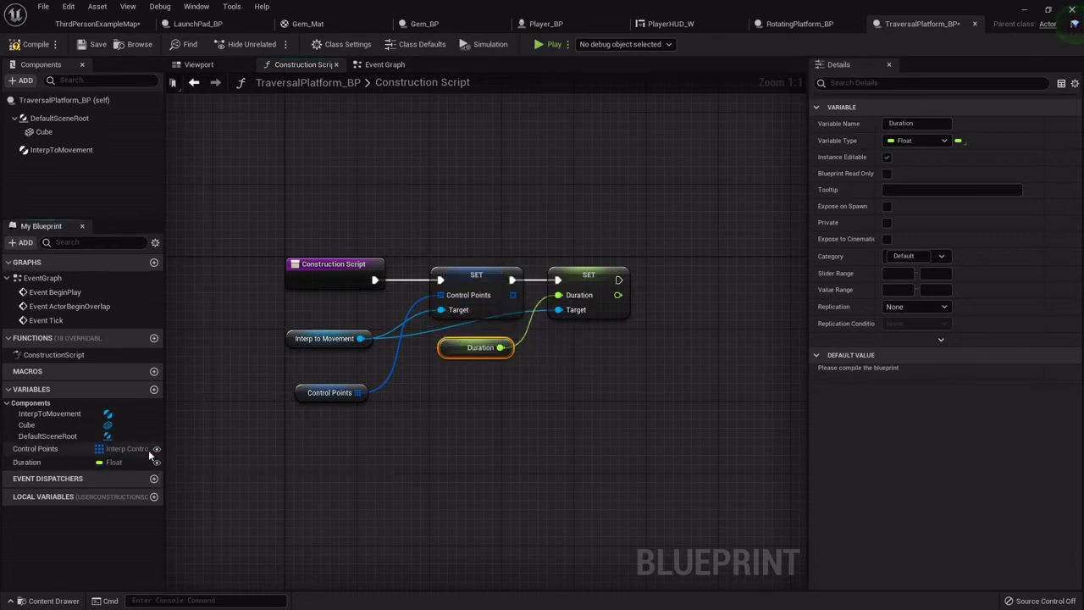
pyautogui.click(32, 47)
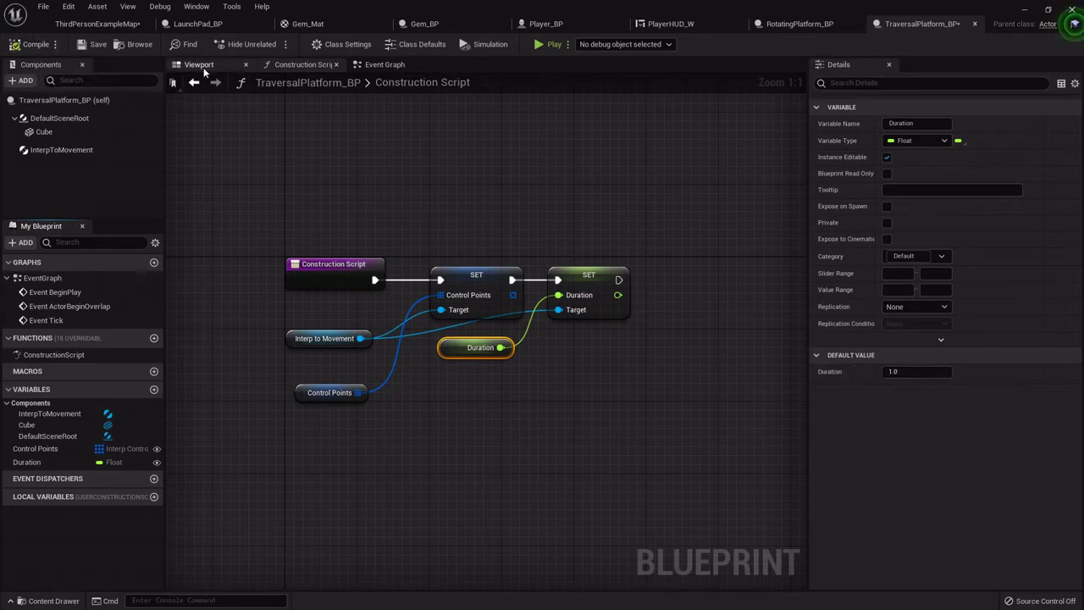
# Step: In the ThirdPersonExampleMap level, turn off the Opposite? option on RotatingPlatform_BP2
pyautogui.click(120, 26)
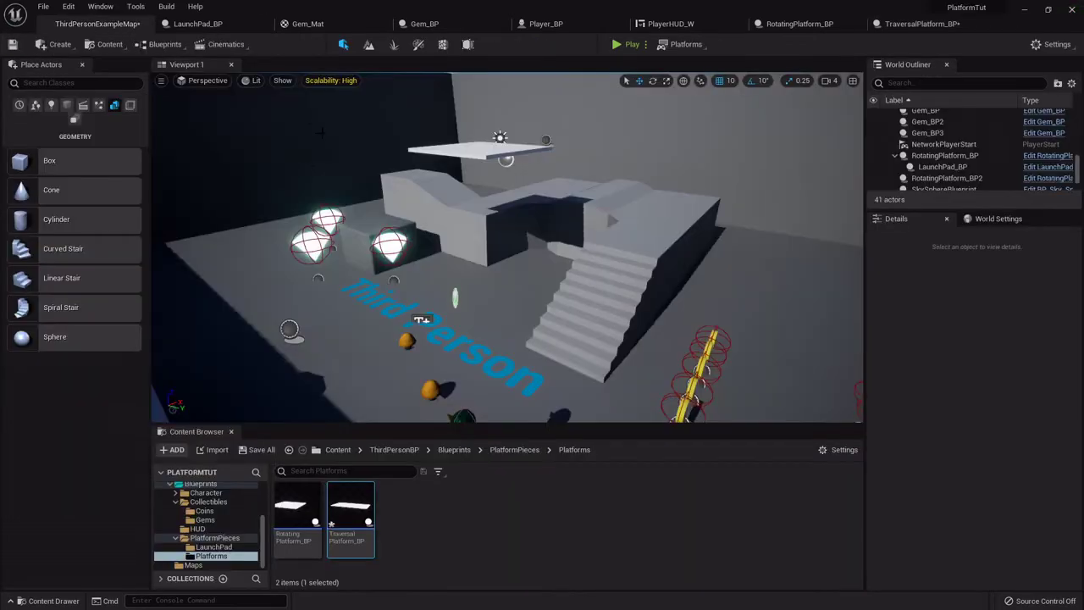
pyautogui.moveTo(555, 246); pyautogui.dragTo(508, 237, button='right')
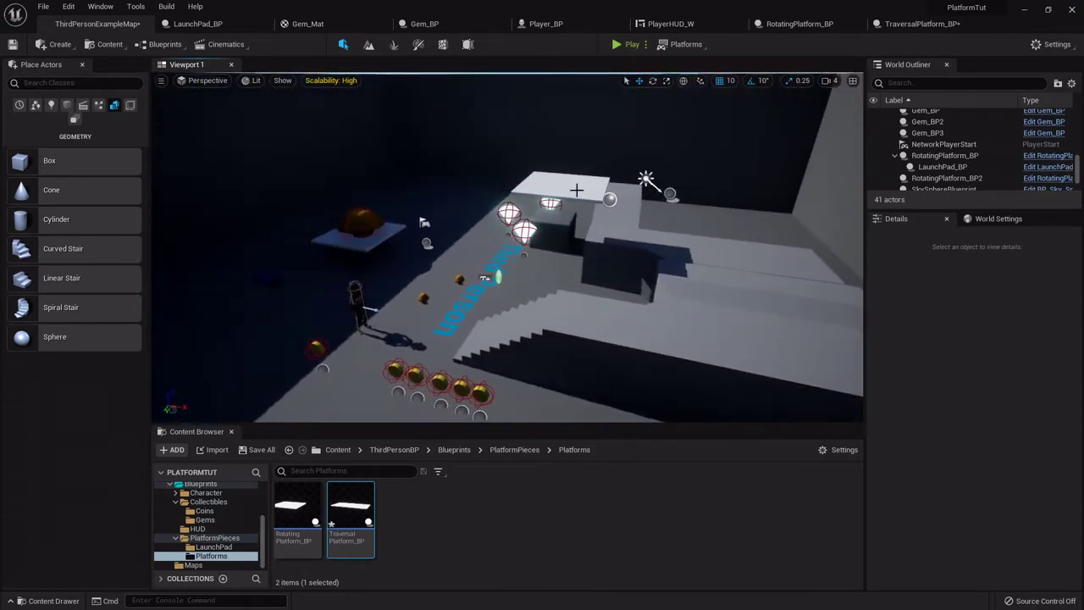
pyautogui.click(577, 189)
pyautogui.click(931, 421)
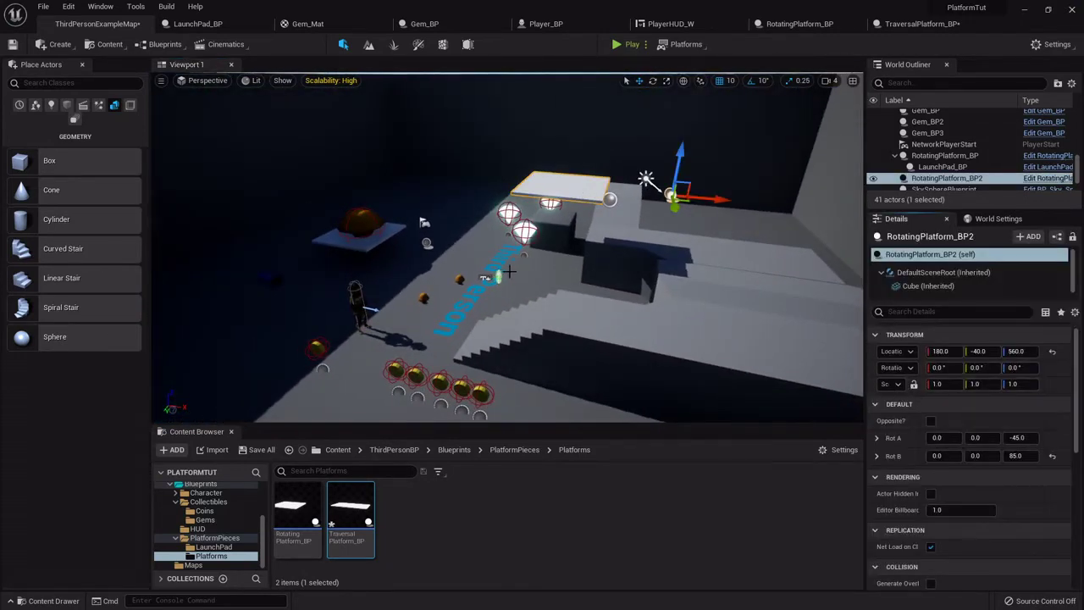
# Step: Set the Z value of Rot B to 45 on both RotatingPlatform_BP and RotatingPlatform_BP2
pyautogui.click(424, 222)
pyautogui.moveTo(513, 254); pyautogui.dragTo(538, 249, button='right')
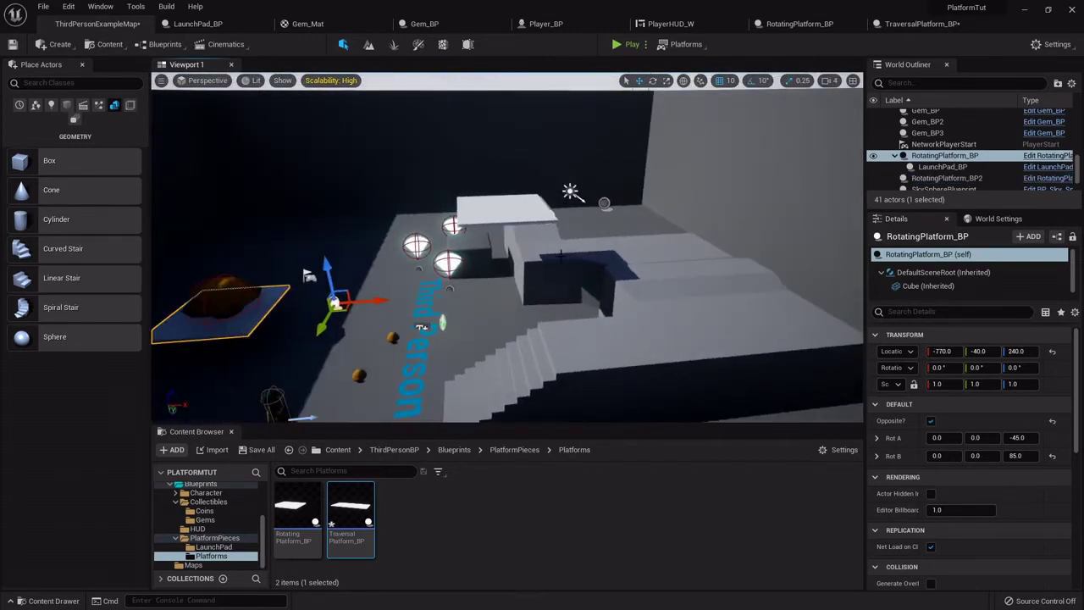
pyautogui.click(1017, 456)
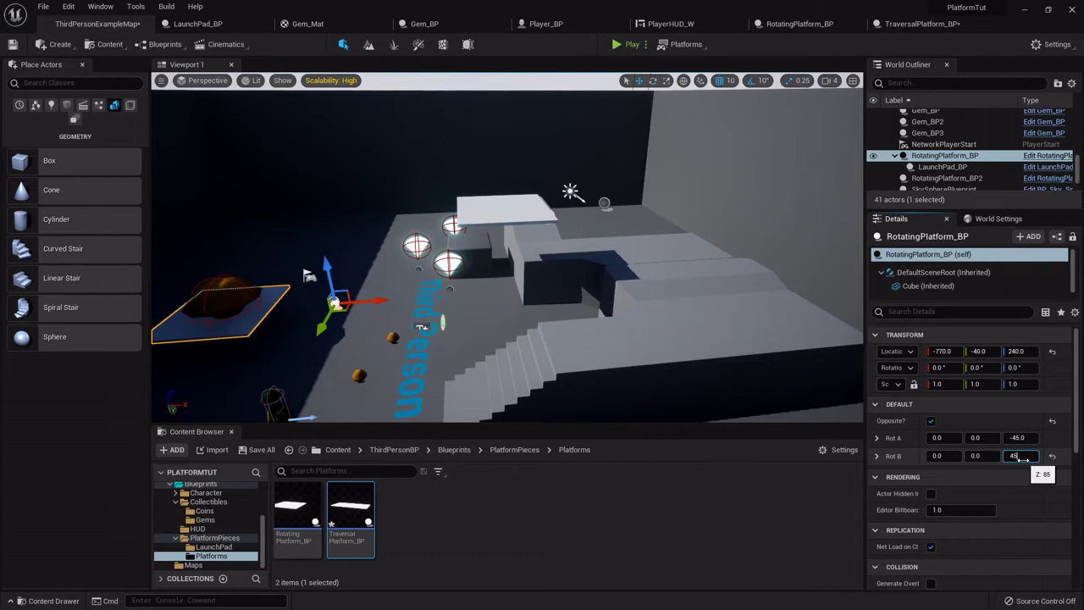
pyautogui.click(496, 222)
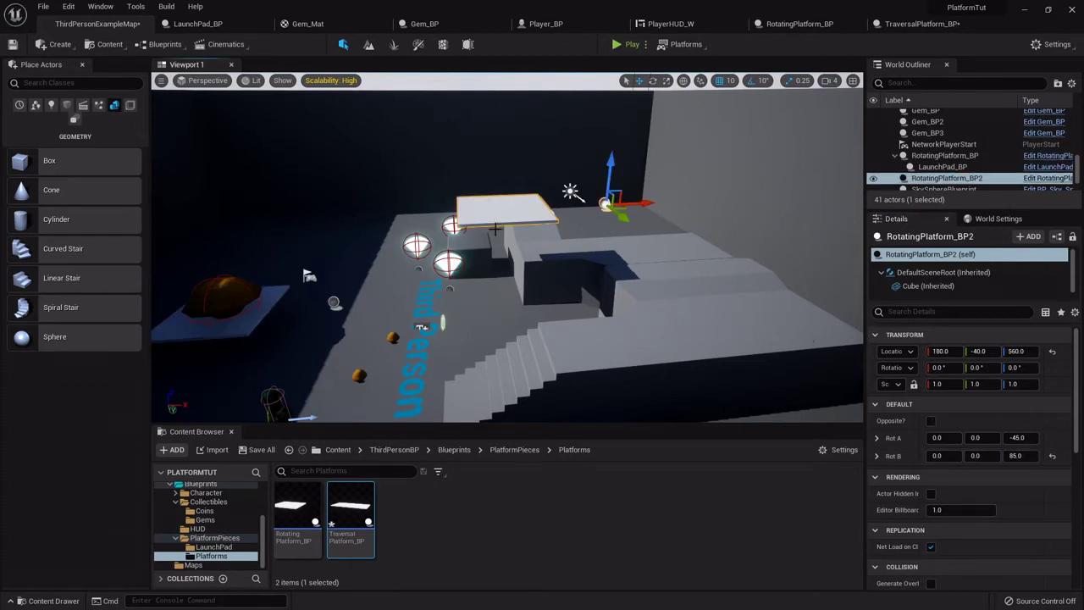
pyautogui.click(1015, 455)
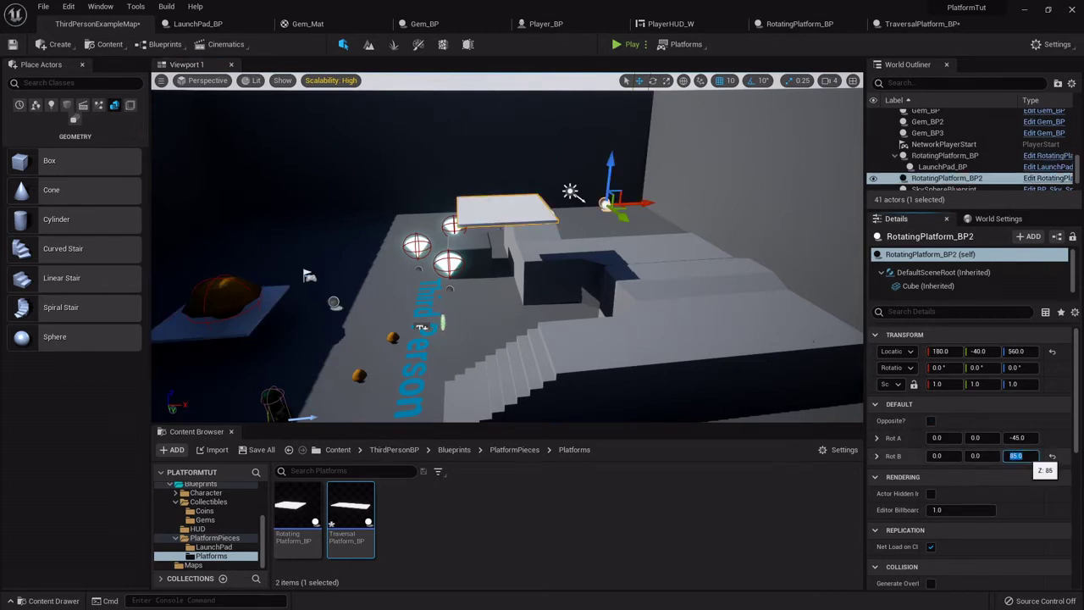
# Step: Place a TraversalPlatform_BP in the level above the blocks, at about X 330, Y -160, Z 600
pyautogui.press('w')
pyautogui.moveTo(691, 256); pyautogui.dragTo(847, 296, button='right')
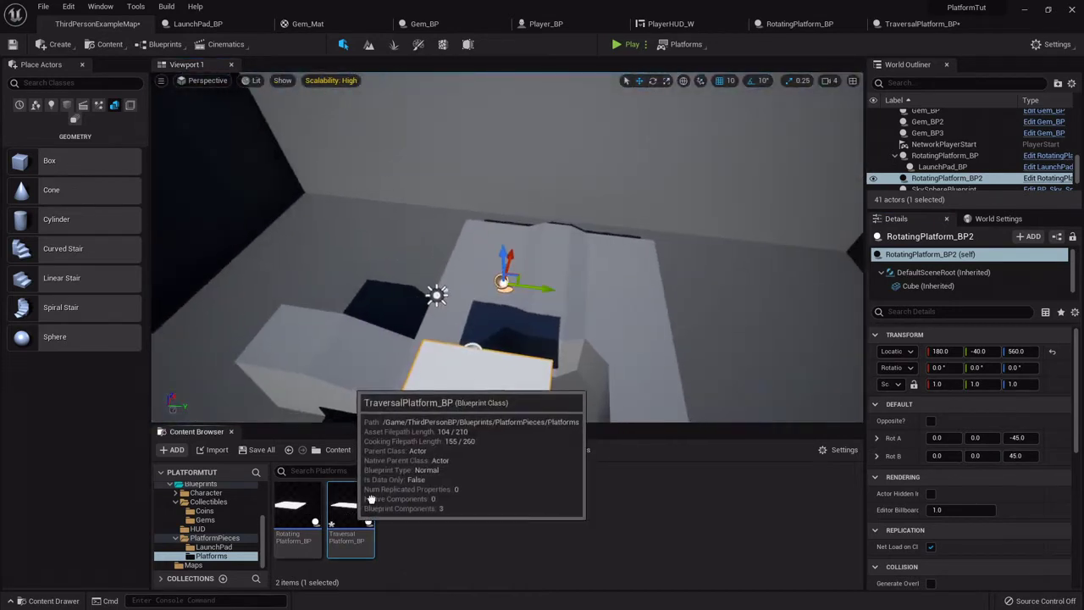
pyautogui.moveTo(527, 290); pyautogui.dragTo(485, 268)
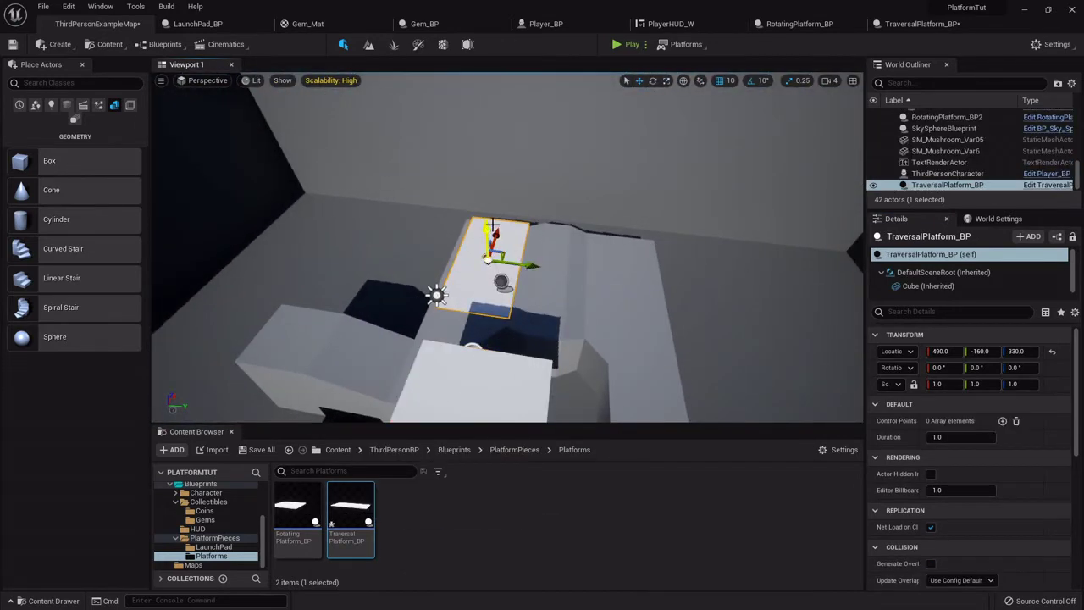
pyautogui.moveTo(492, 225); pyautogui.dragTo(468, 81)
pyautogui.moveTo(563, 217); pyautogui.dragTo(326, 223, button='right')
pyautogui.press('d')
pyautogui.keyDown('shift'); pyautogui.moveTo(636, 191); pyautogui.dragTo(592, 243); pyautogui.keyUp('shift')
pyautogui.press('a')
pyautogui.moveTo(592, 244); pyautogui.dragTo(762, 207, button='right')
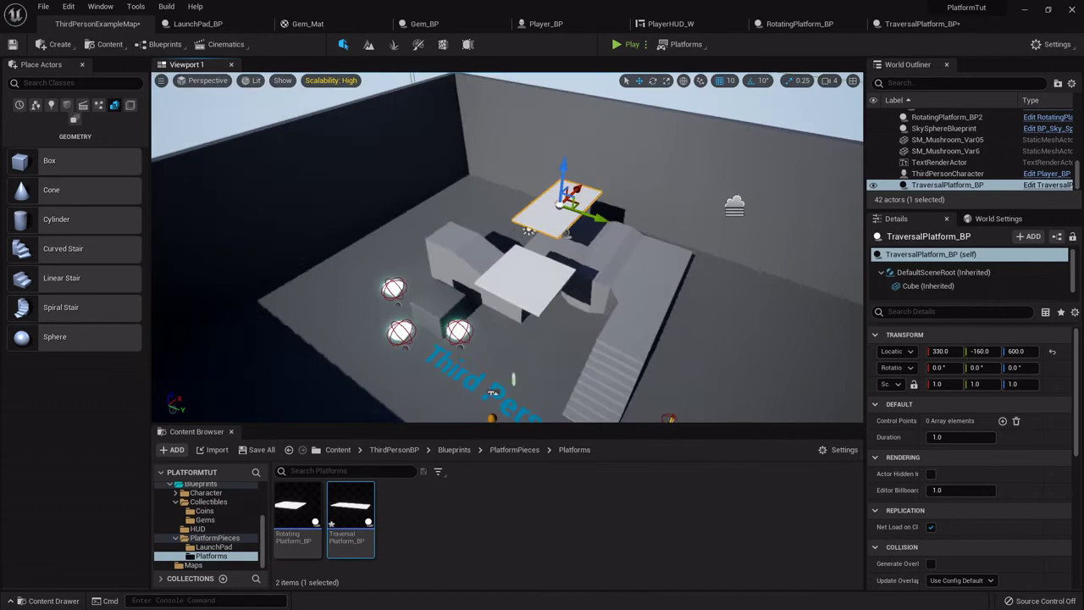
# Step: Rotate the placed TraversalPlatform_BP to -90 degrees around the Z axis
pyautogui.moveTo(683, 186); pyautogui.dragTo(697, 183, button='right')
pyautogui.press('e')
pyautogui.moveTo(562, 245); pyautogui.dragTo(620, 239)
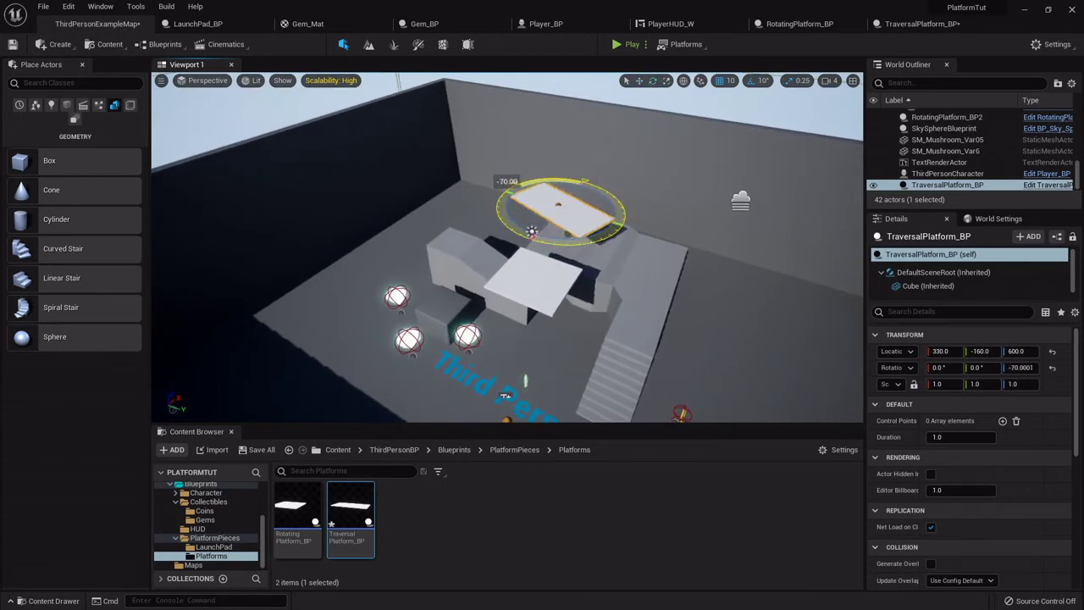
pyautogui.moveTo(525, 181); pyautogui.dragTo(574, 237)
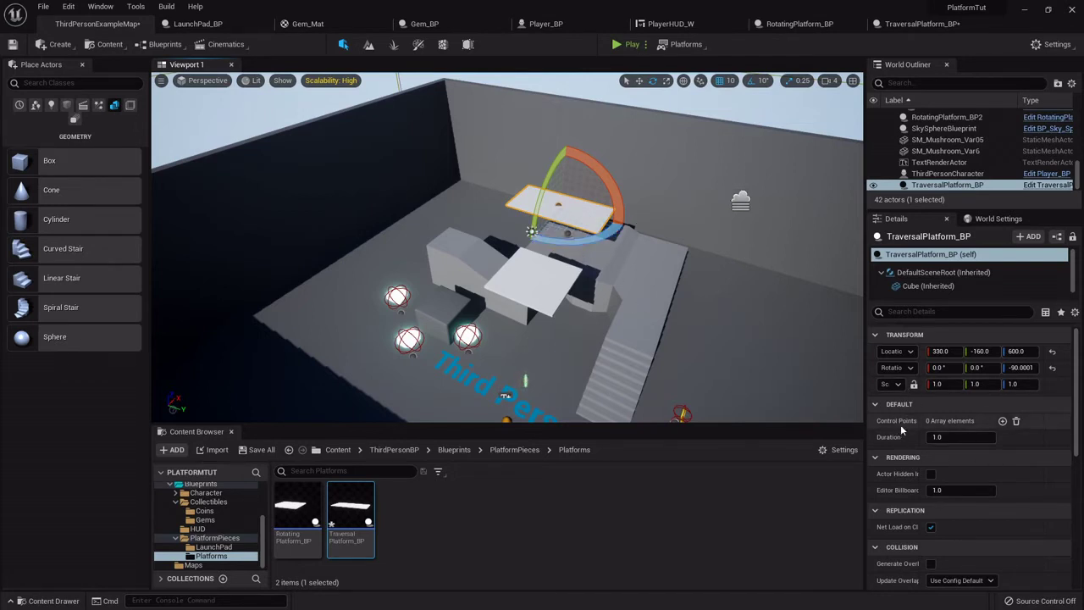
# Step: Add two elements to the placed platform's Control Points array and expand the second one
pyautogui.click(1002, 420)
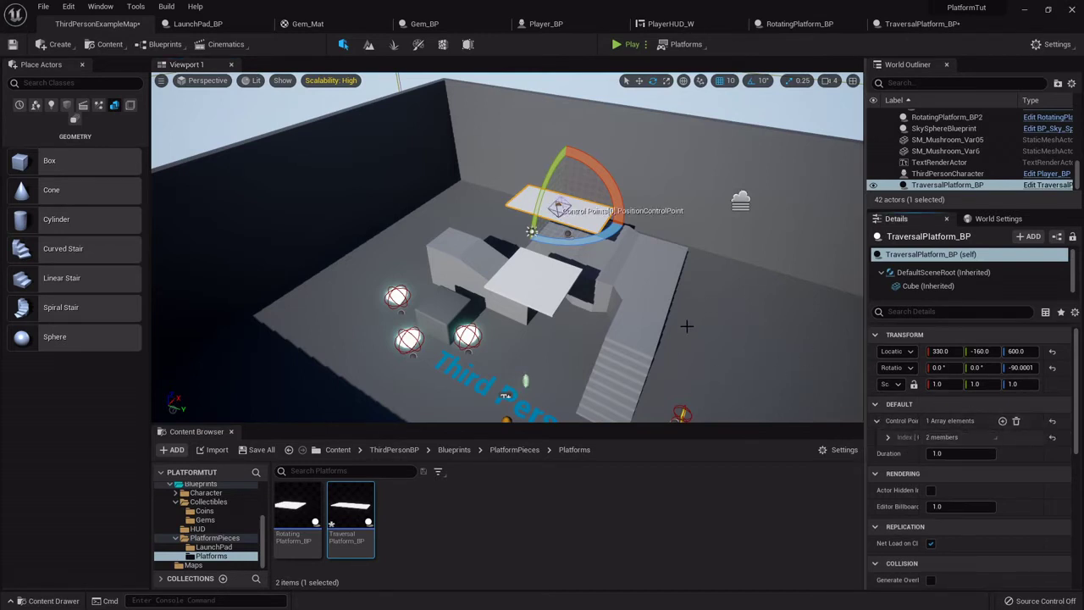
pyautogui.click(1002, 421)
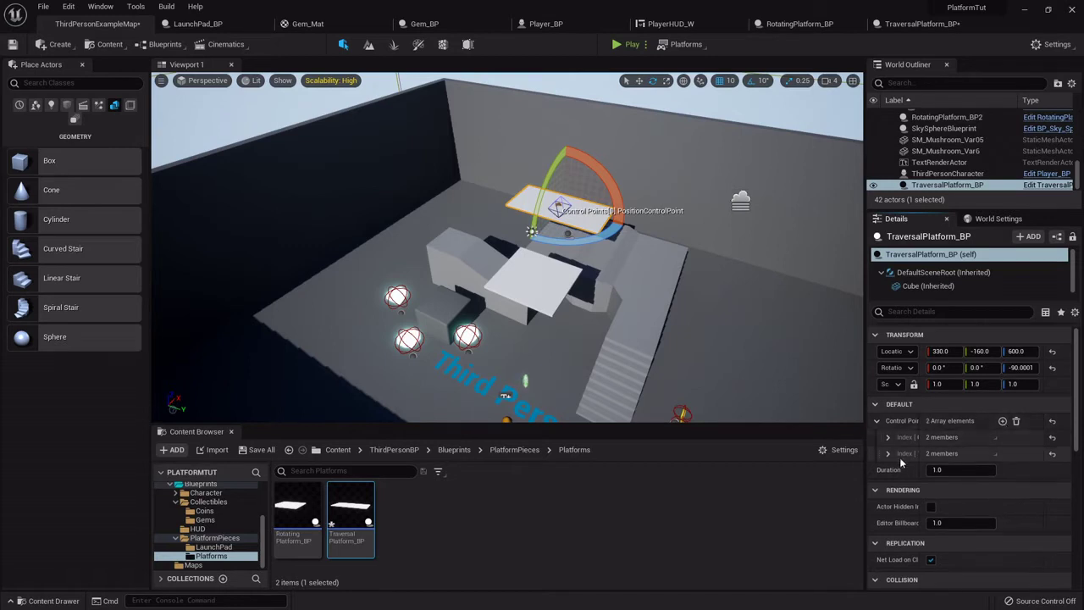
pyautogui.click(889, 453)
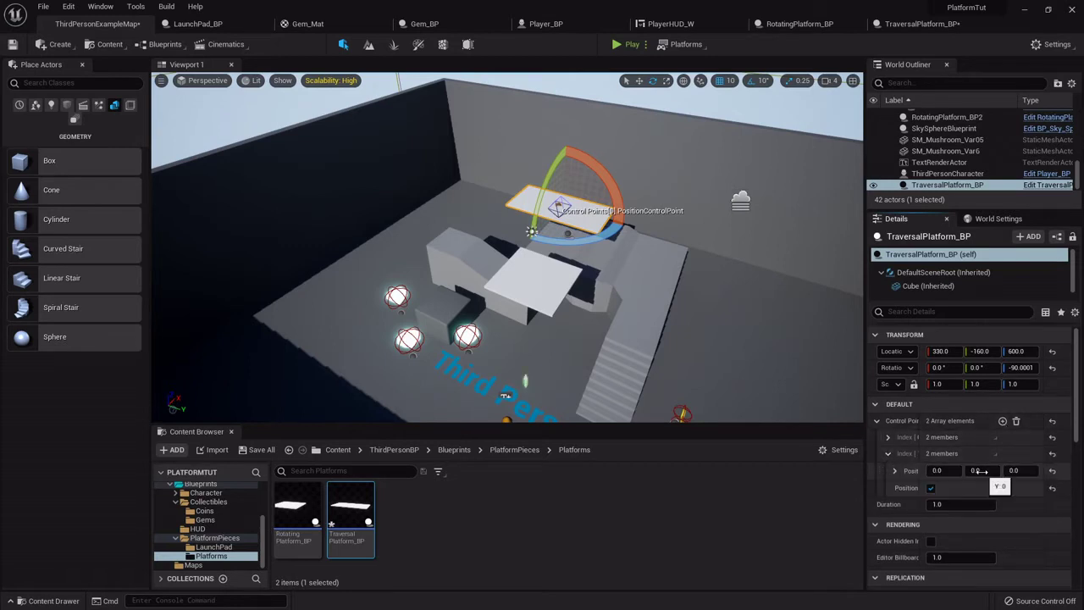
pyautogui.moveTo(983, 470); pyautogui.dragTo(983, 471)
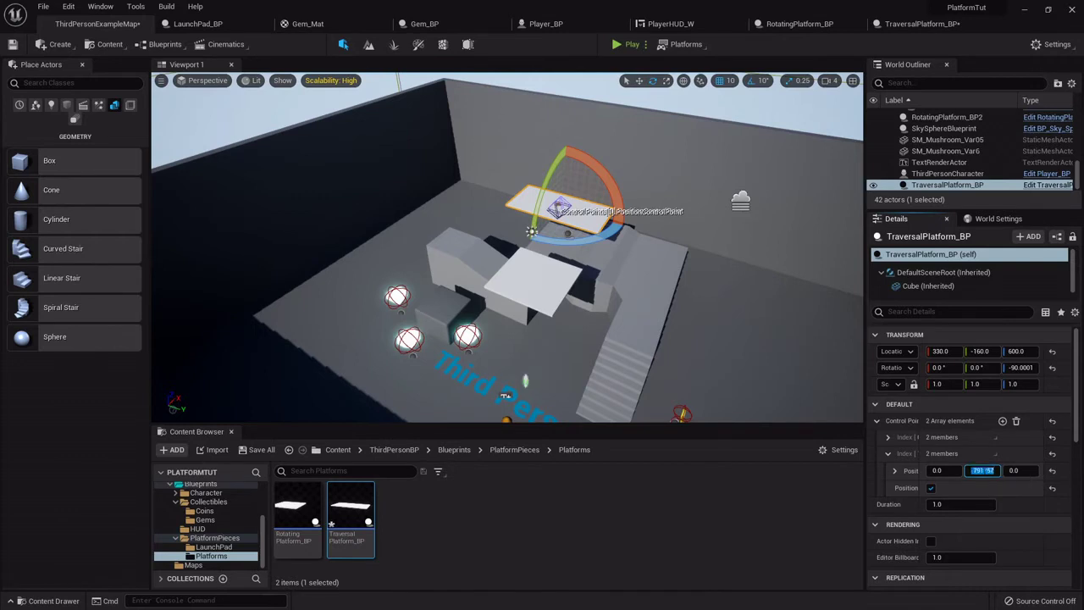
pyautogui.write('0')
pyautogui.press('Return')
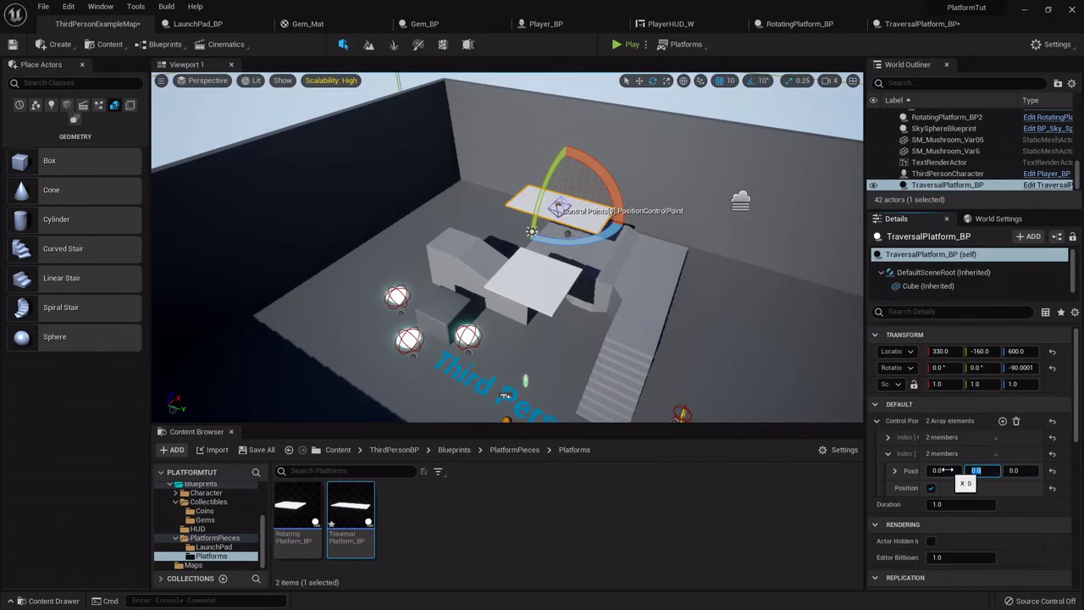
# Step: Set the second control point's X position to about 980
pyautogui.moveTo(945, 470); pyautogui.dragTo(967, 470)
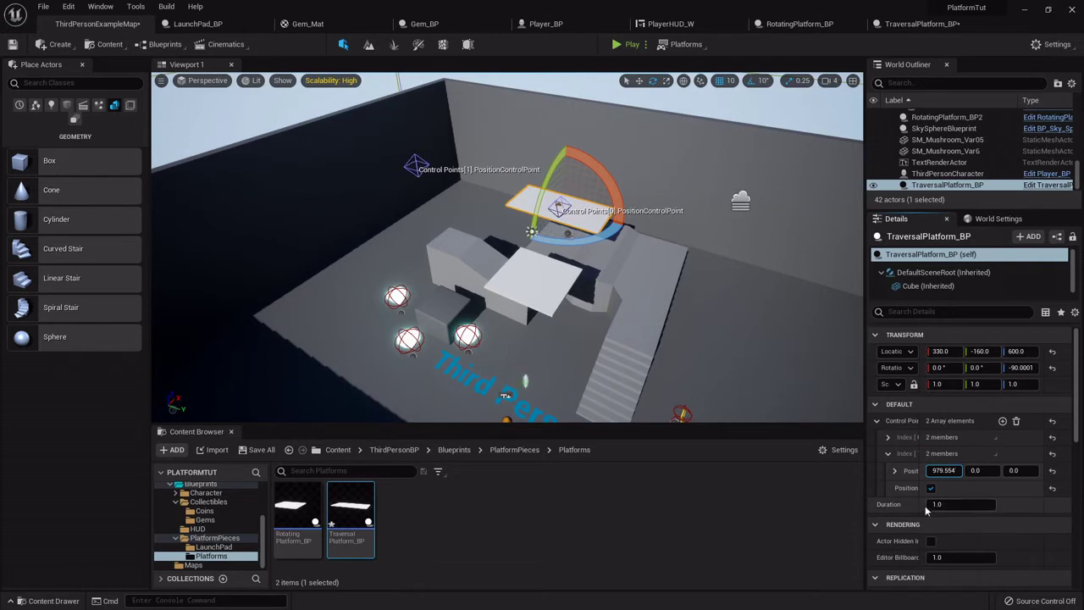
# Step: Run the level in Simulate mode to check the platform's movement between its control points, and stop the simulation
pyautogui.click(645, 44)
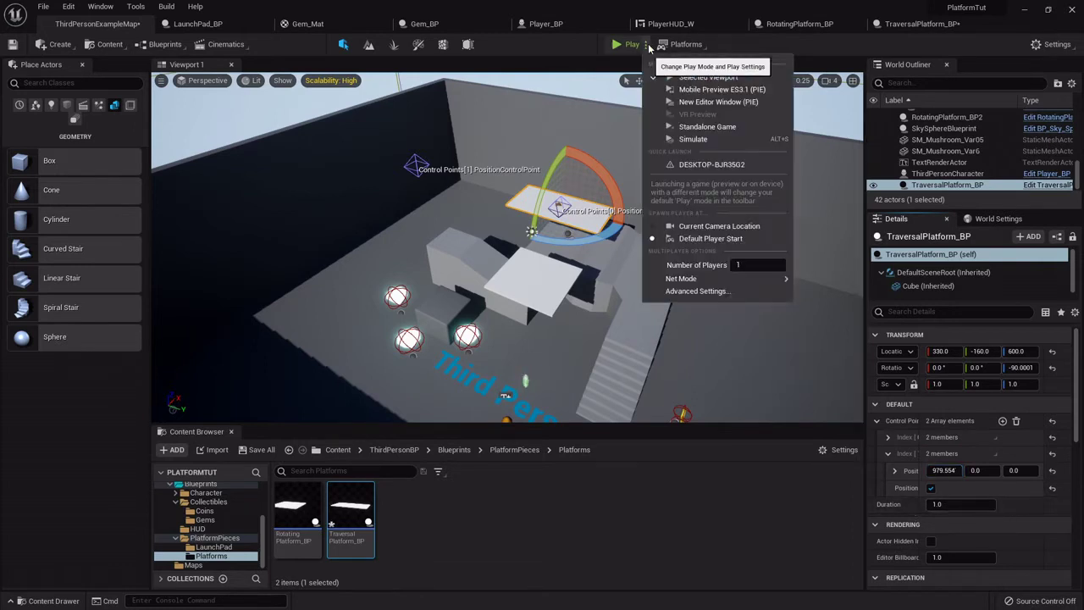
pyautogui.click(708, 140)
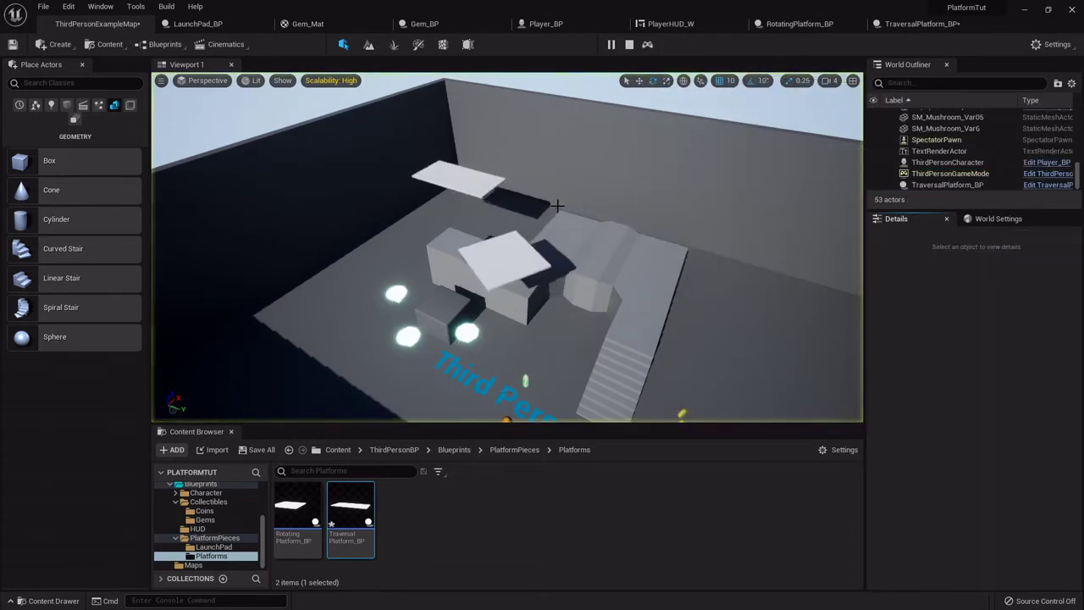
pyautogui.click(630, 45)
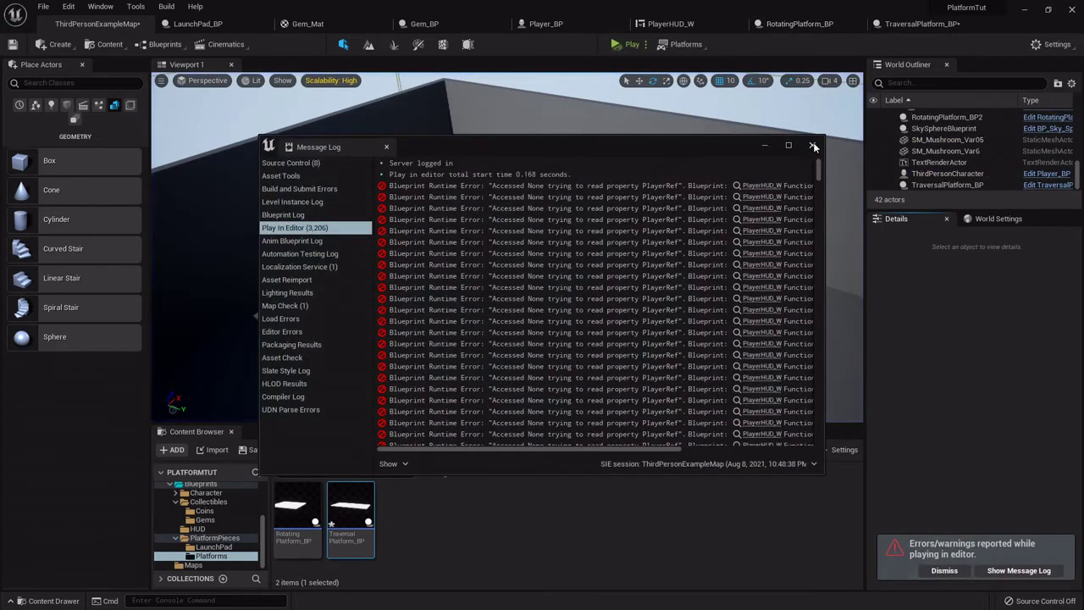
# Step: Set the InterpToMovement component's Behaviour Type to Ping Pong in TraversalPlatform_BP and compile the blueprint
pyautogui.click(902, 26)
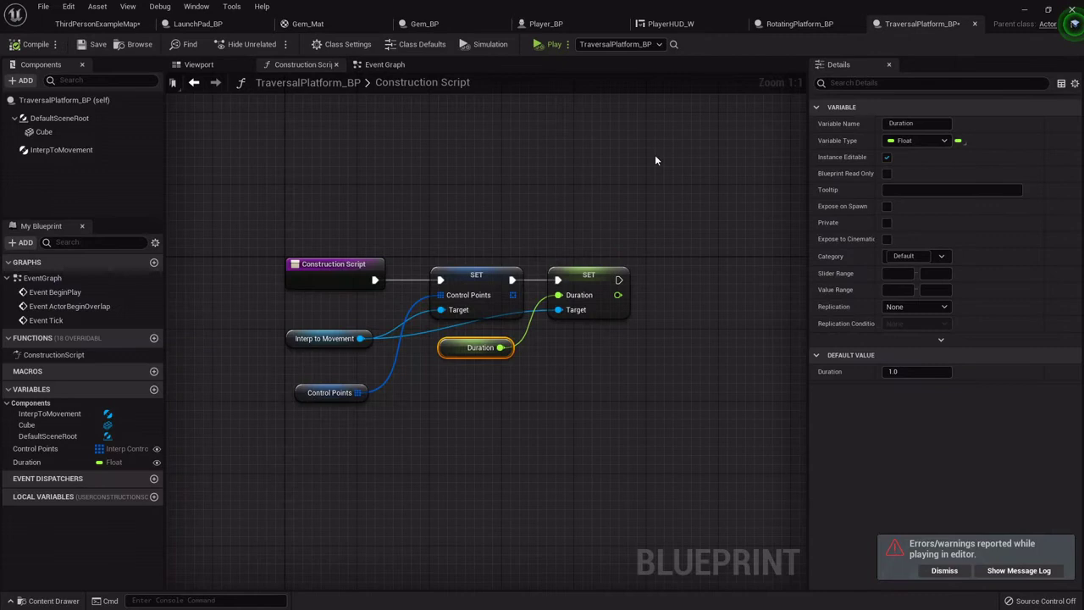
pyautogui.click(61, 150)
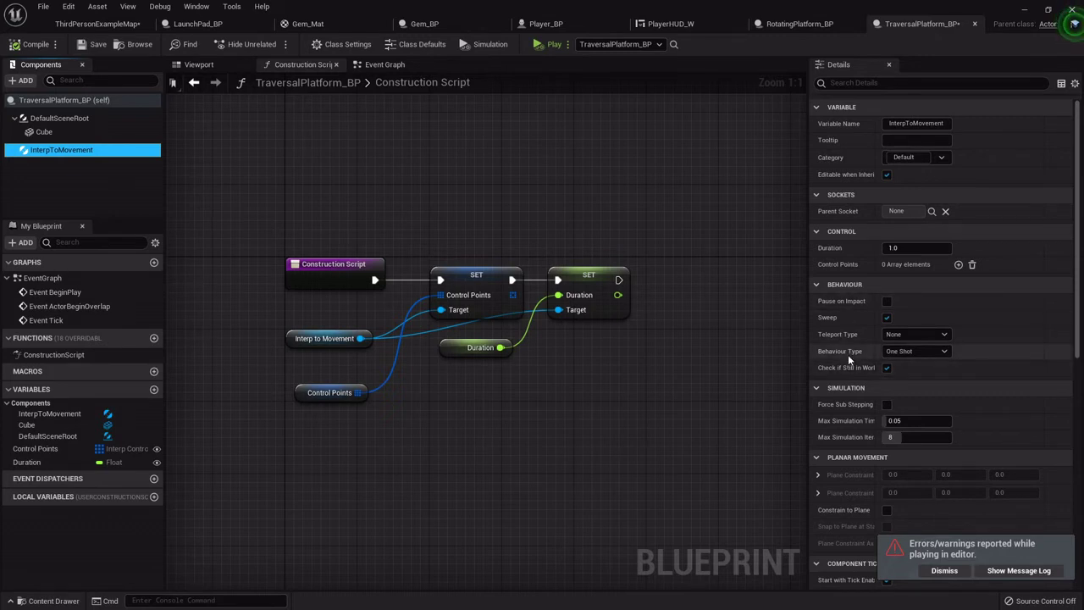
pyautogui.click(914, 351)
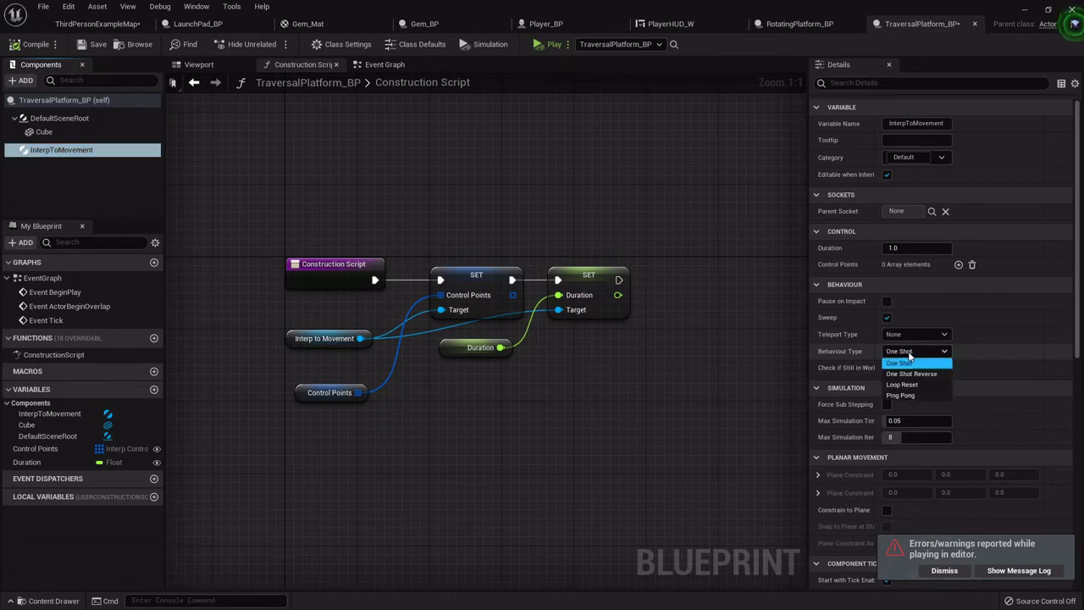
pyautogui.click(903, 395)
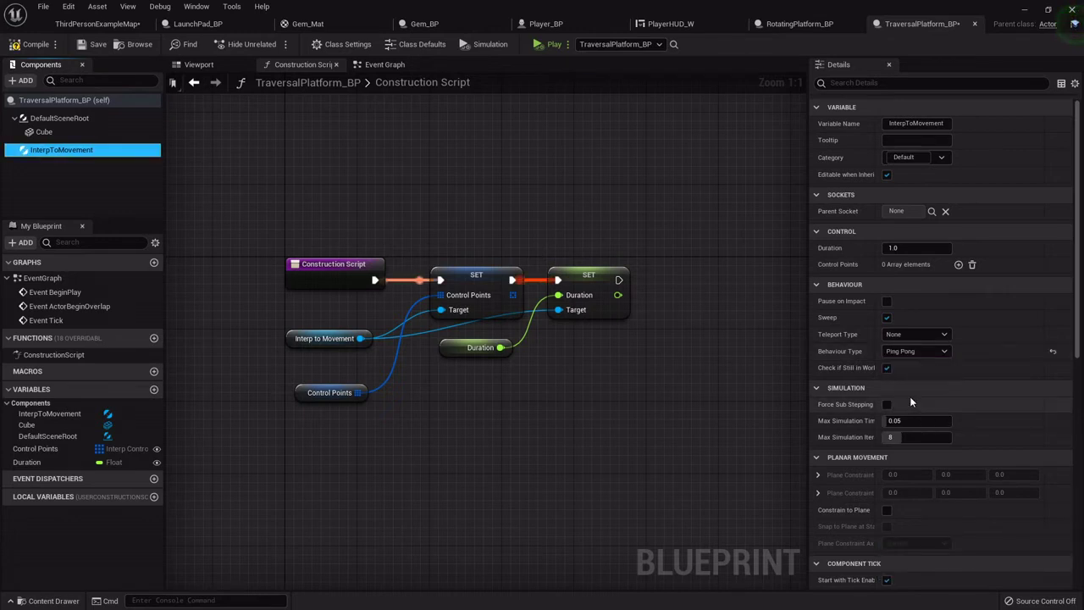
pyautogui.click(30, 46)
# Step: Simulate ThirdPersonExampleMap to check the platform's back-and-forth movement, stop it and close the message log
pyautogui.click(97, 24)
pyautogui.click(611, 43)
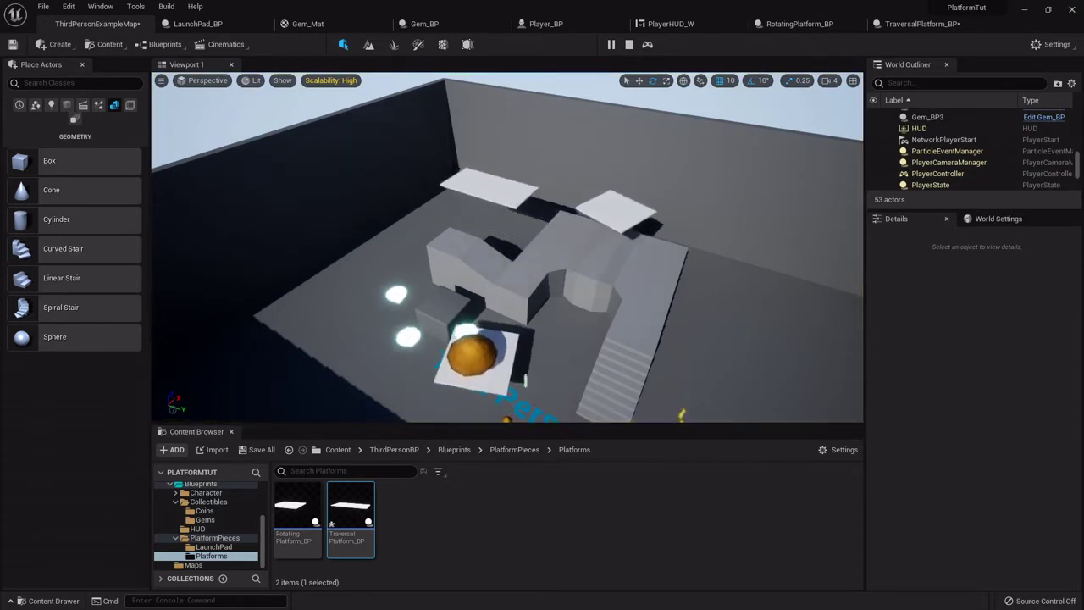
pyautogui.click(630, 44)
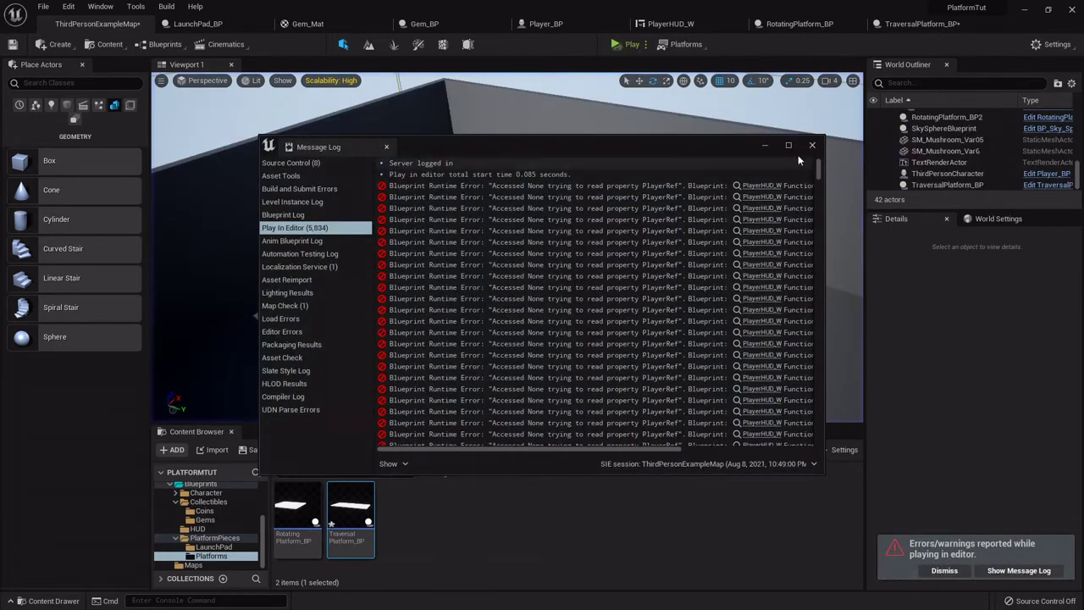
pyautogui.click(811, 145)
# Step: Set the placed traversal platform's Duration to 10 and simulate the level briefly to test its speed
pyautogui.click(553, 218)
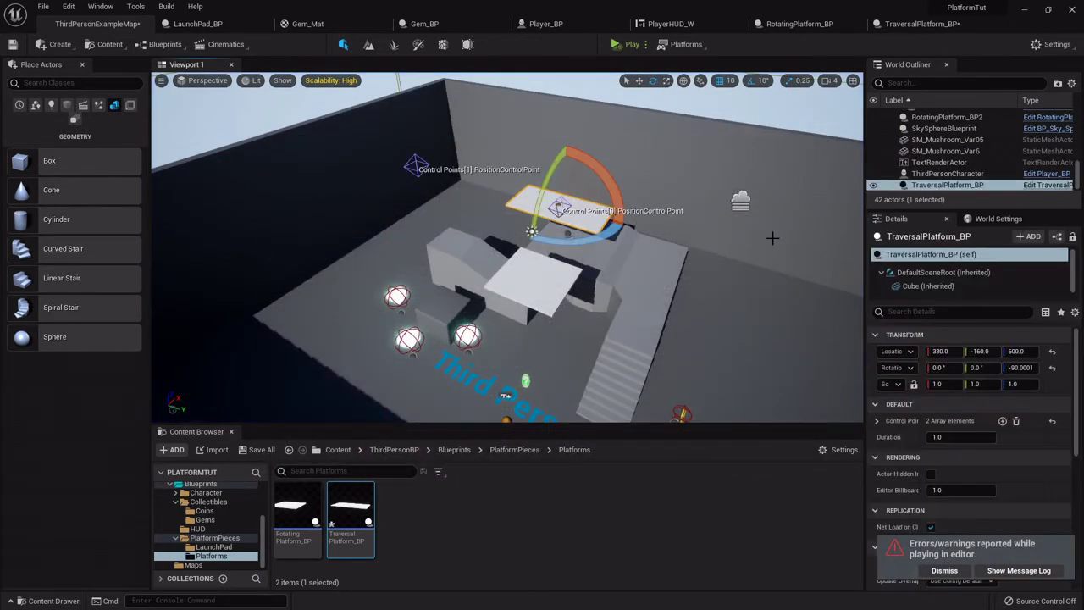
pyautogui.click(961, 437)
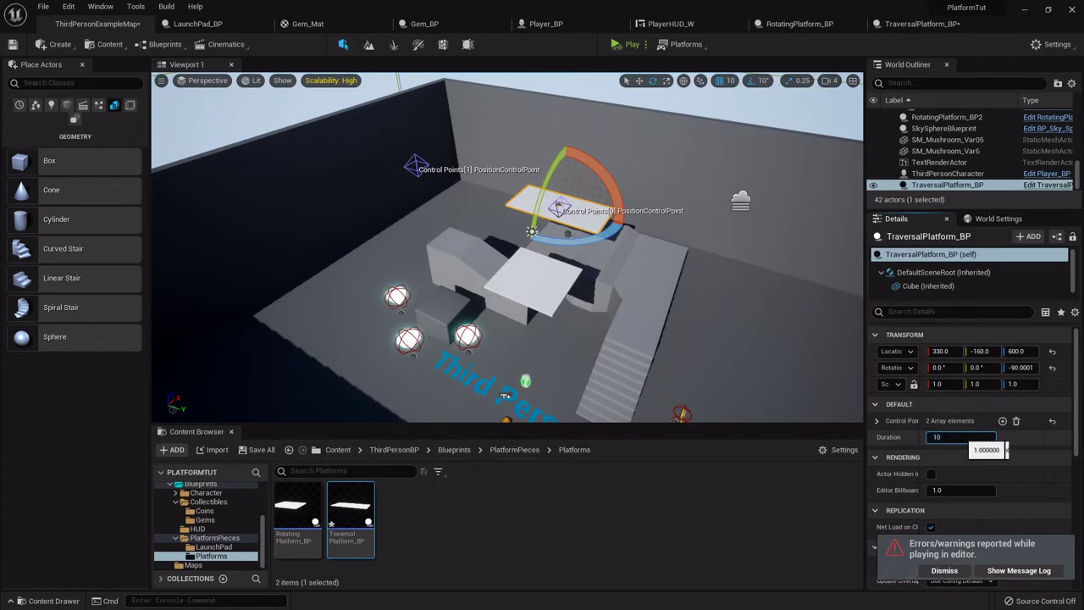
pyautogui.click(623, 44)
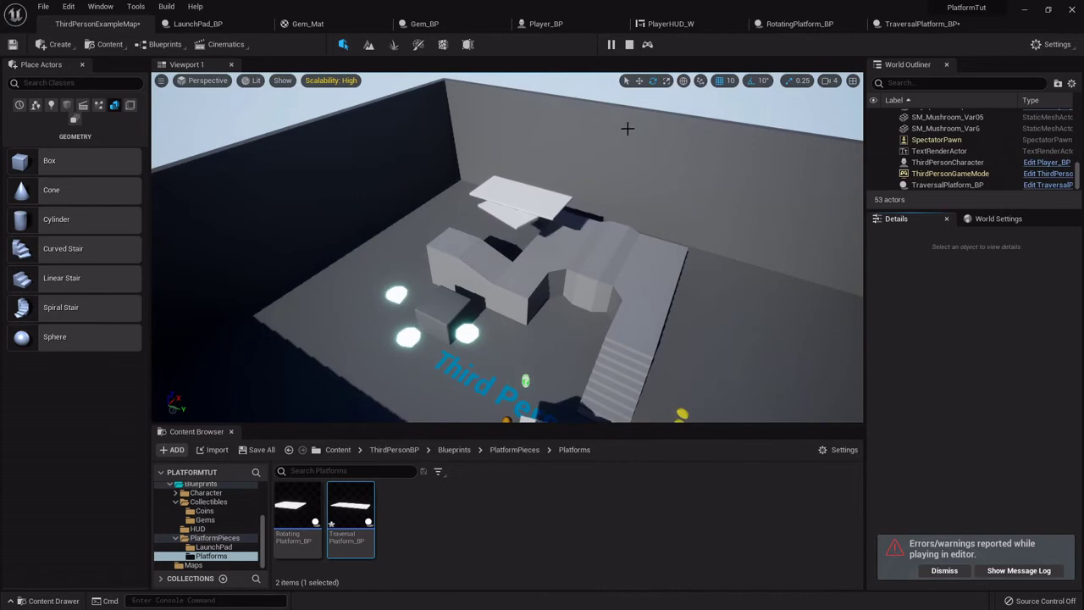
pyautogui.click(629, 44)
pyautogui.click(819, 143)
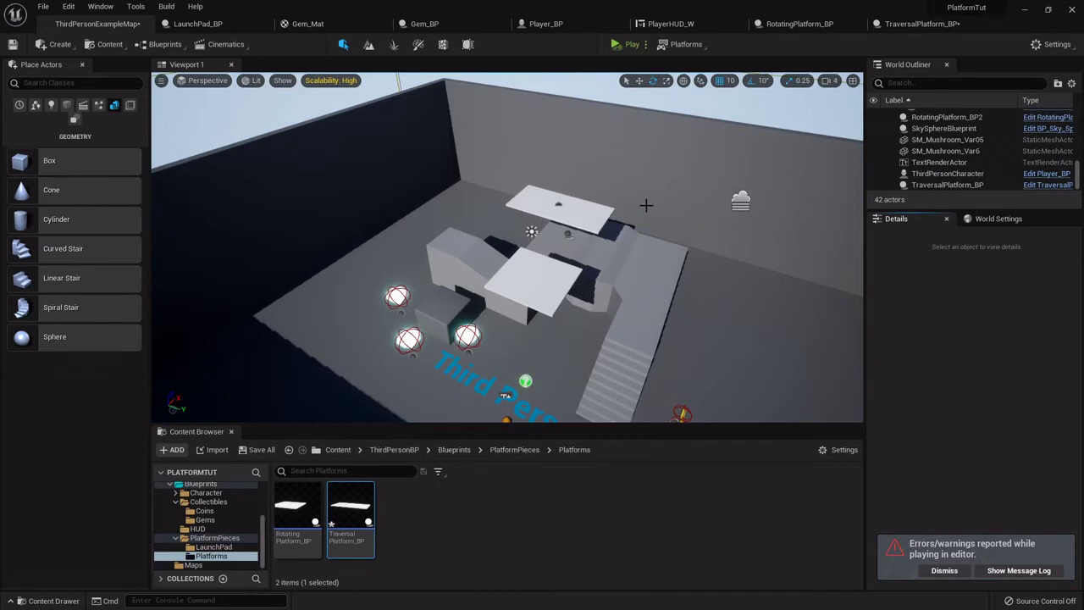
# Step: Examine the traversal platform and its two control points from the other side of the level
pyautogui.press('d')
pyautogui.moveTo(646, 205); pyautogui.dragTo(638, 196, button='right')
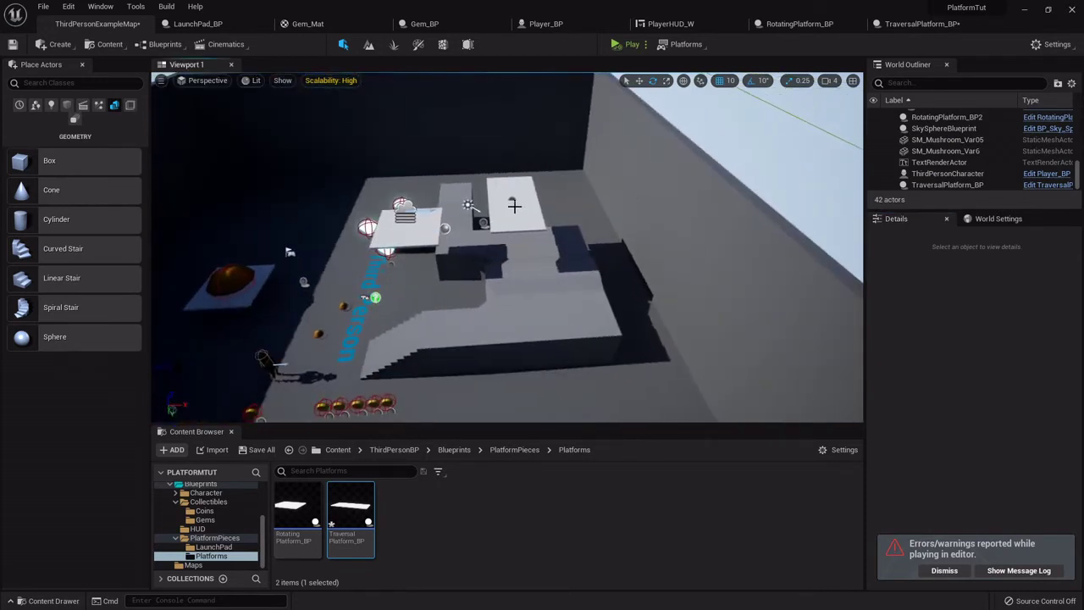
pyautogui.press('w')
pyautogui.moveTo(509, 254)
pyautogui.mouseDown(button='right')
pyautogui.moveTo(499, 237)
pyautogui.moveTo(508, 259)
pyautogui.mouseUp(button='right')
pyautogui.press('s')
pyautogui.click(402, 254)
pyautogui.click(461, 273)
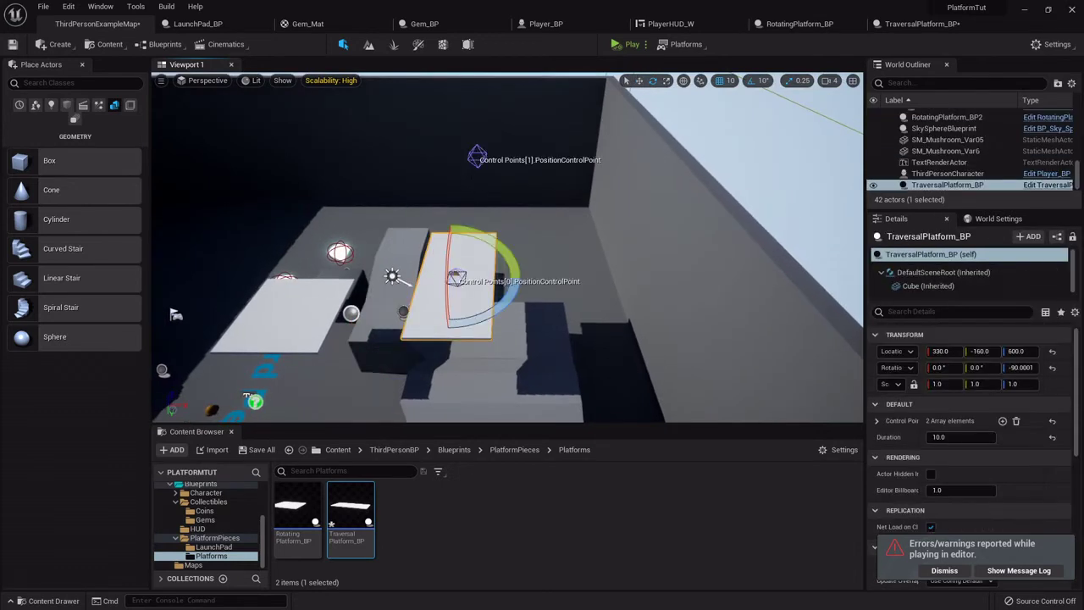
pyautogui.press('a')
pyautogui.moveTo(567, 250)
pyautogui.mouseDown(button='right')
pyautogui.moveTo(576, 243)
pyautogui.moveTo(568, 250)
pyautogui.mouseUp(button='right')
pyautogui.press('s')
pyautogui.press('w')
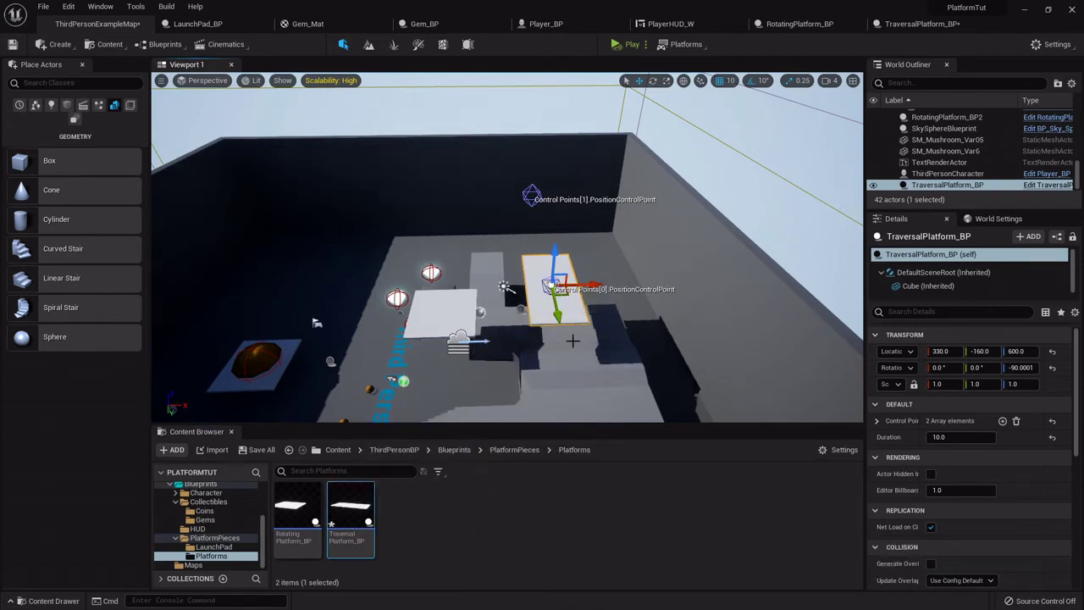
pyautogui.press('d')
pyautogui.moveTo(591, 310); pyautogui.dragTo(588, 308, button='right')
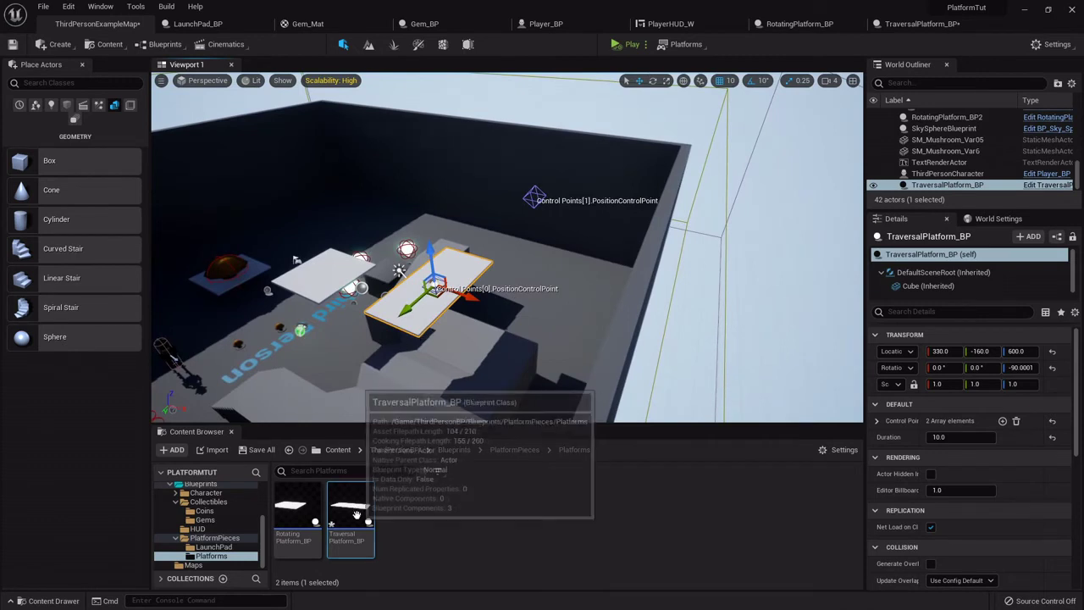
# Step: Place a second TraversalPlatform_BP in the corner of the level, at about X 710, Y -1050, Z 640
pyautogui.moveTo(468, 350); pyautogui.dragTo(598, 191)
pyautogui.click(448, 297)
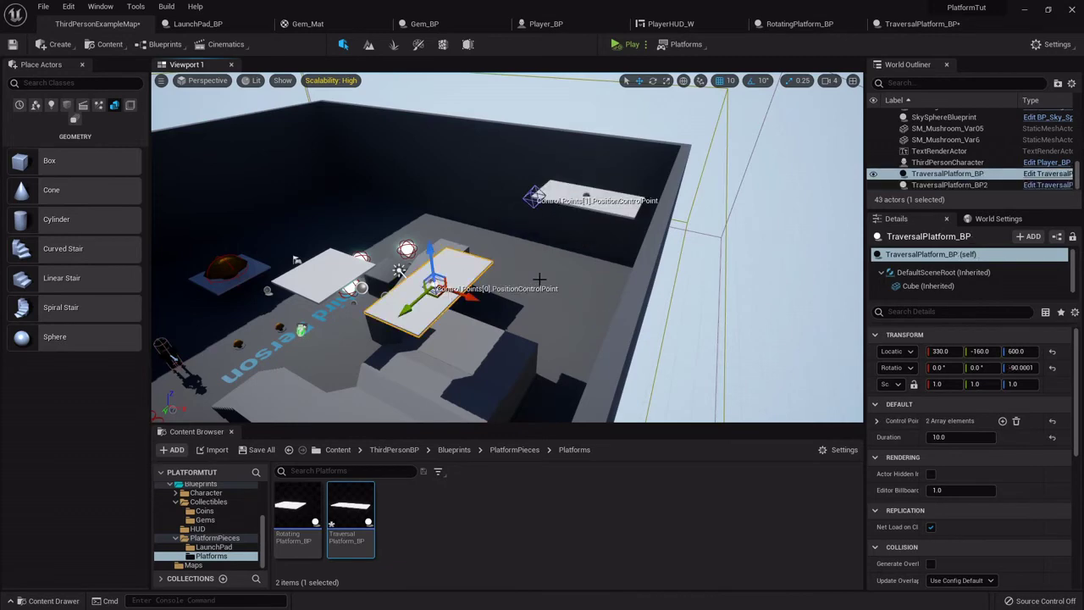
pyautogui.press('f')
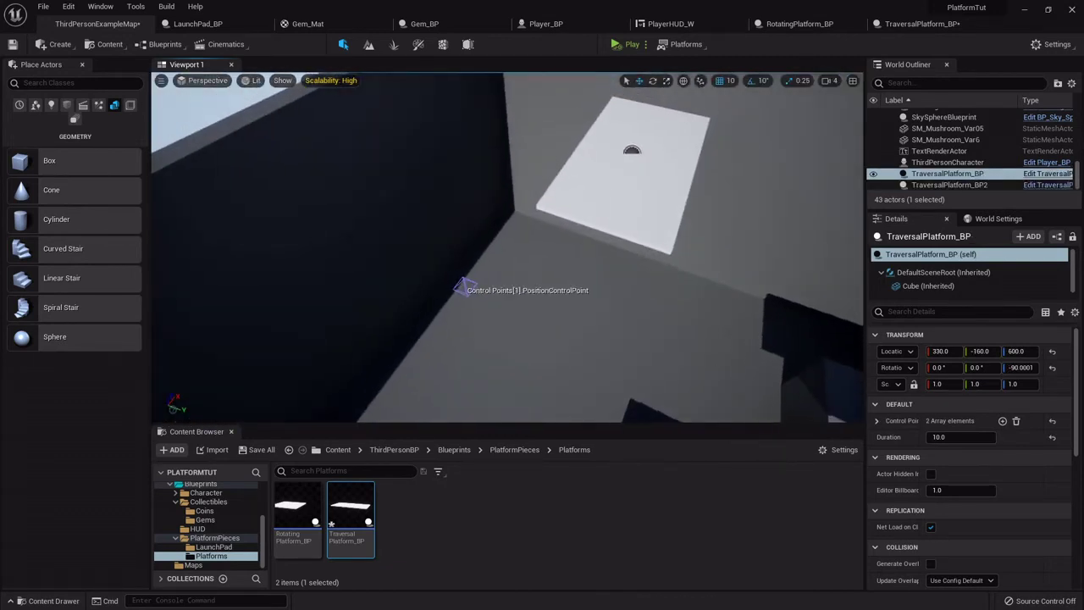
pyautogui.click(661, 151)
pyautogui.keyDown('shift'); pyautogui.moveTo(656, 147); pyautogui.dragTo(593, 176); pyautogui.keyUp('shift')
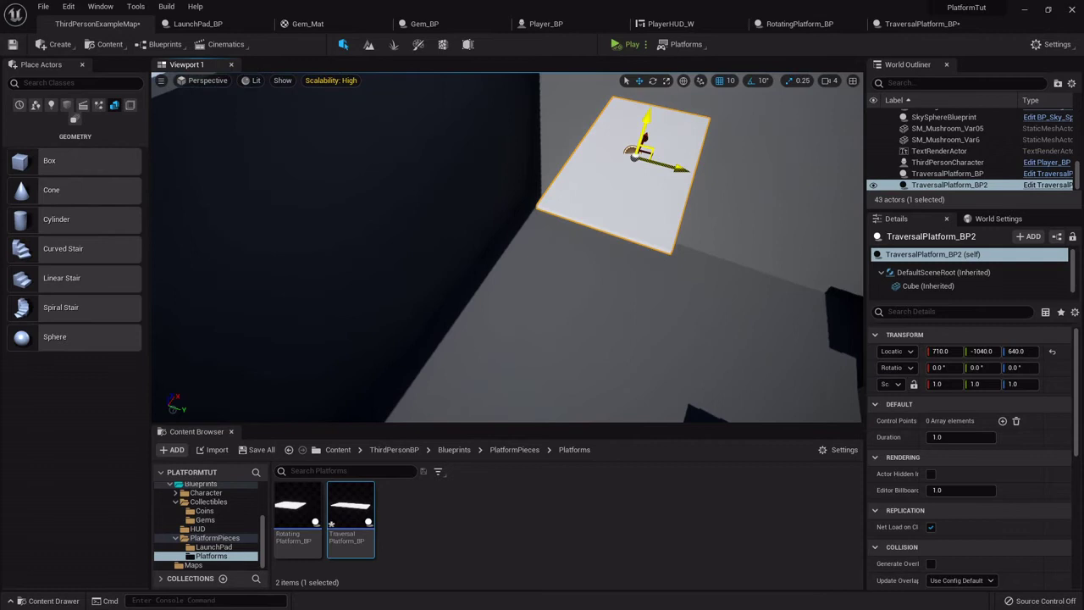
pyautogui.moveTo(656, 212); pyautogui.dragTo(726, 267, button='right')
pyautogui.press('s')
pyautogui.click(726, 267)
pyautogui.moveTo(520, 228); pyautogui.dragTo(390, 212, button='right')
pyautogui.press('d')
pyautogui.click(520, 228)
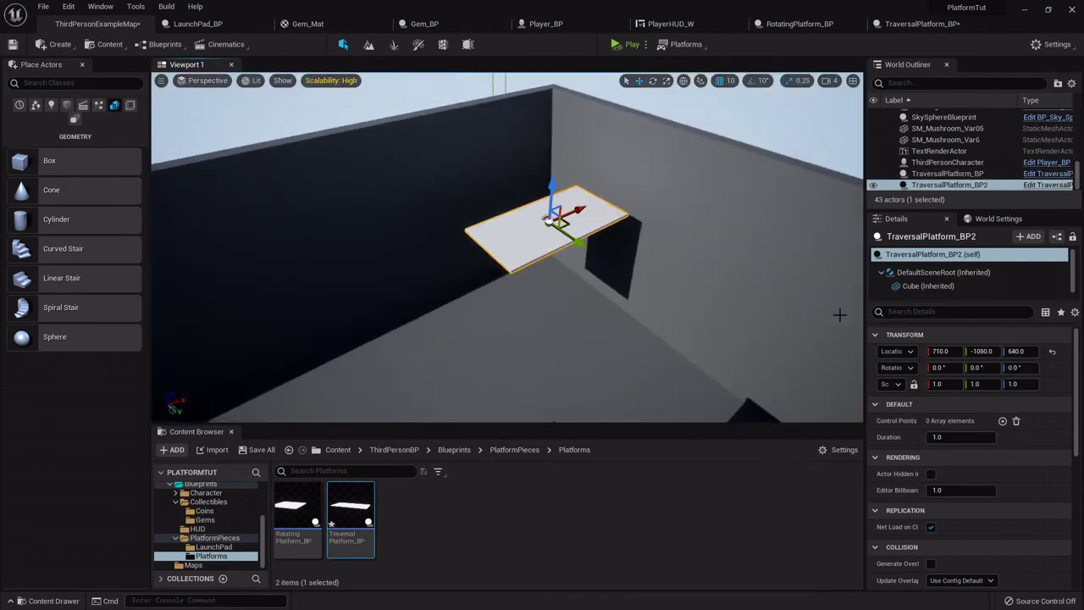
# Step: Add two elements to the second platform's Control Points array and set the second point's Z position to about 624
pyautogui.click(1002, 420)
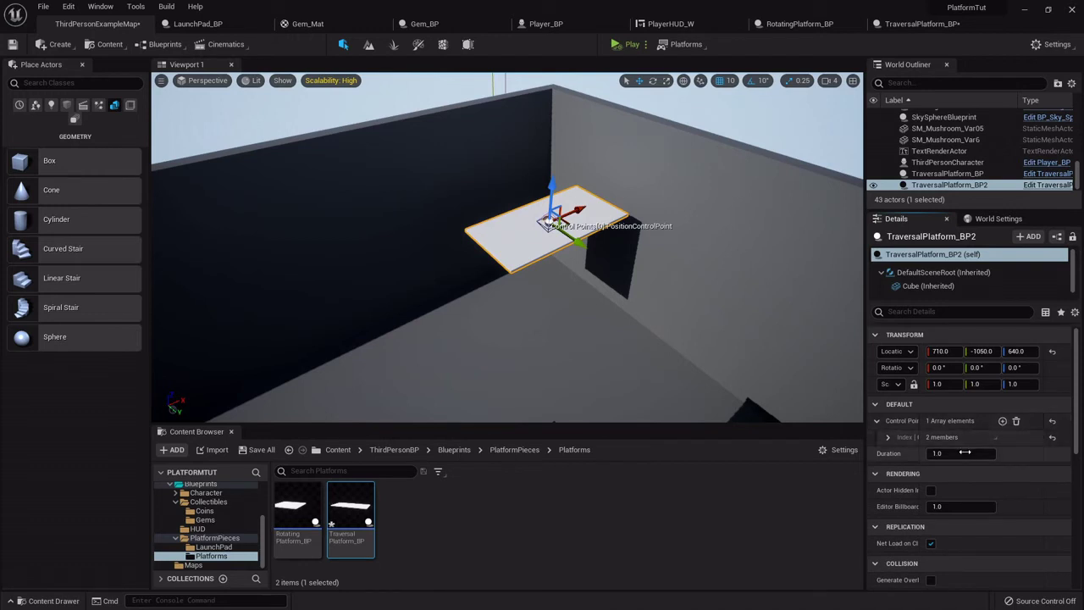
pyautogui.click(1002, 420)
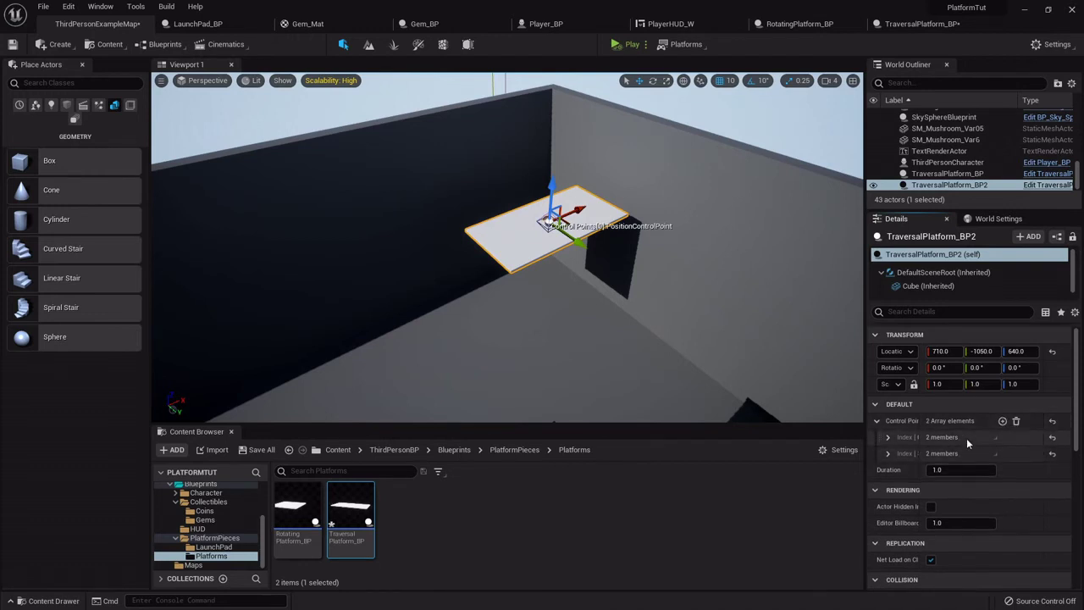
pyautogui.click(888, 454)
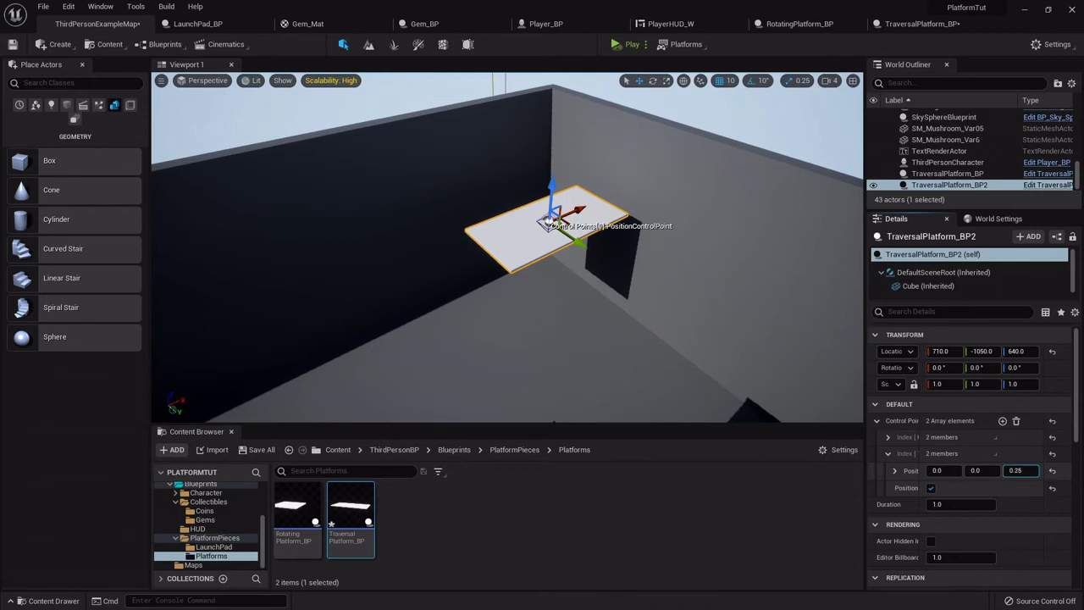
pyautogui.moveTo(1021, 471); pyautogui.dragTo(1060, 471)
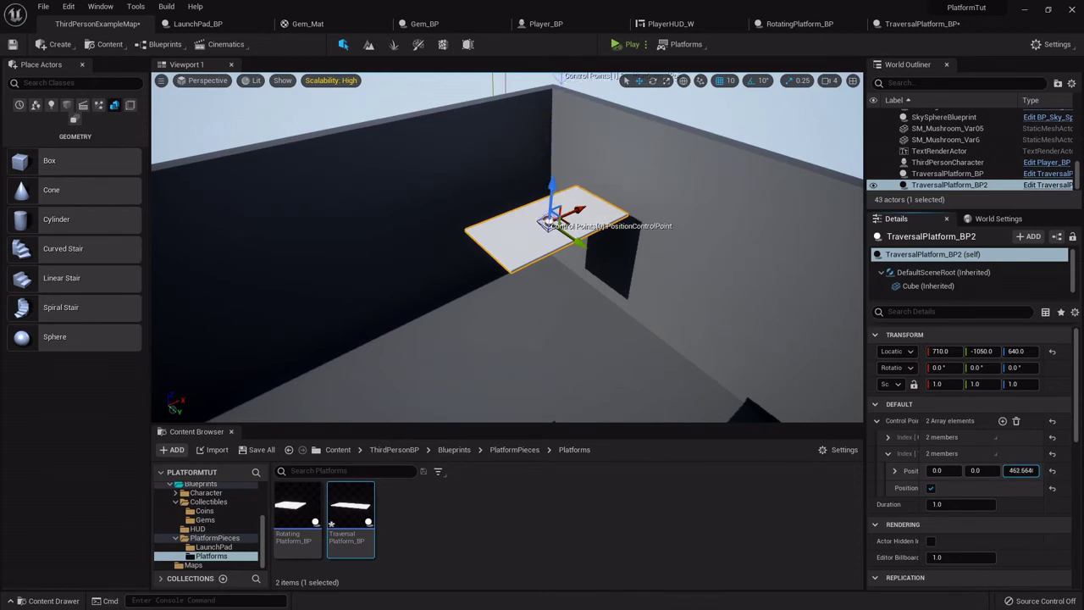
pyautogui.moveTo(693, 357); pyautogui.dragTo(576, 340, button='right')
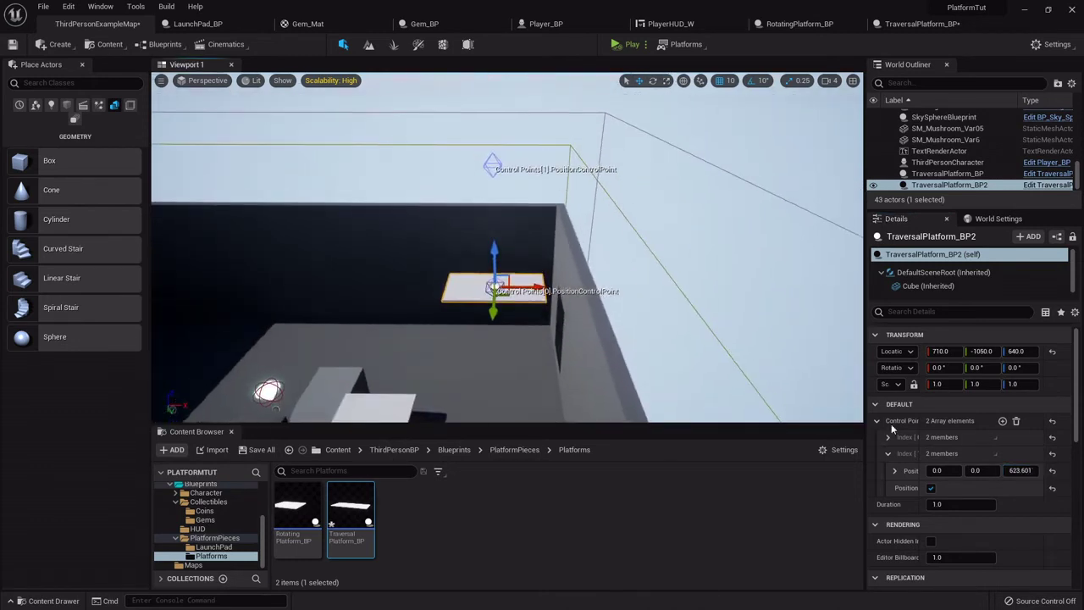
# Step: Add a third control point to the second platform, expand it and set its Y position to 0
pyautogui.click(1003, 421)
pyautogui.click(887, 504)
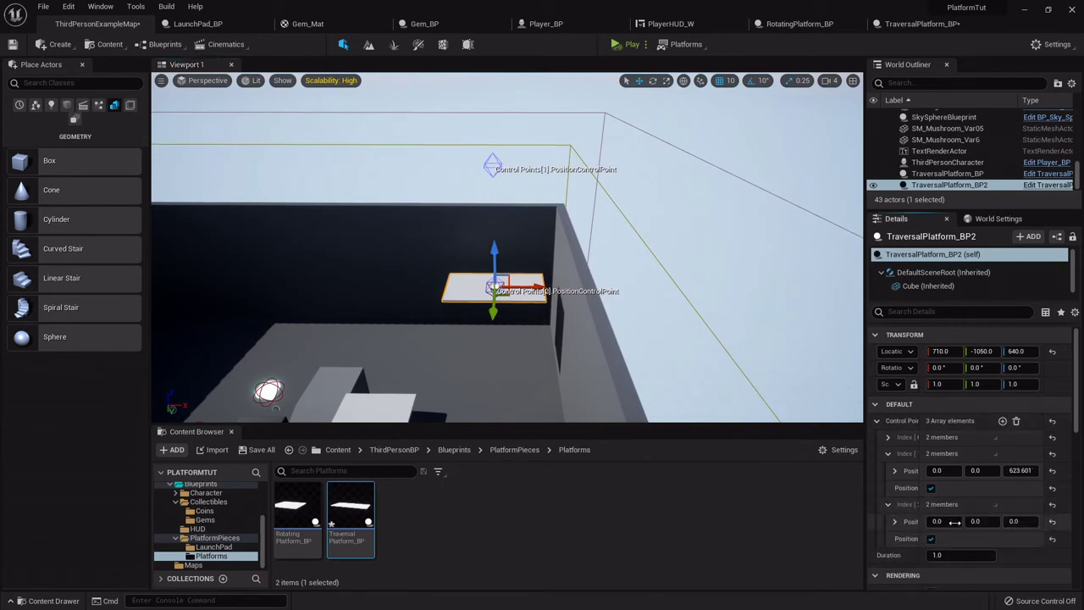
pyautogui.moveTo(978, 521); pyautogui.dragTo(939, 521)
pyautogui.click(989, 521)
pyautogui.write('0')
pyautogui.press('Return')
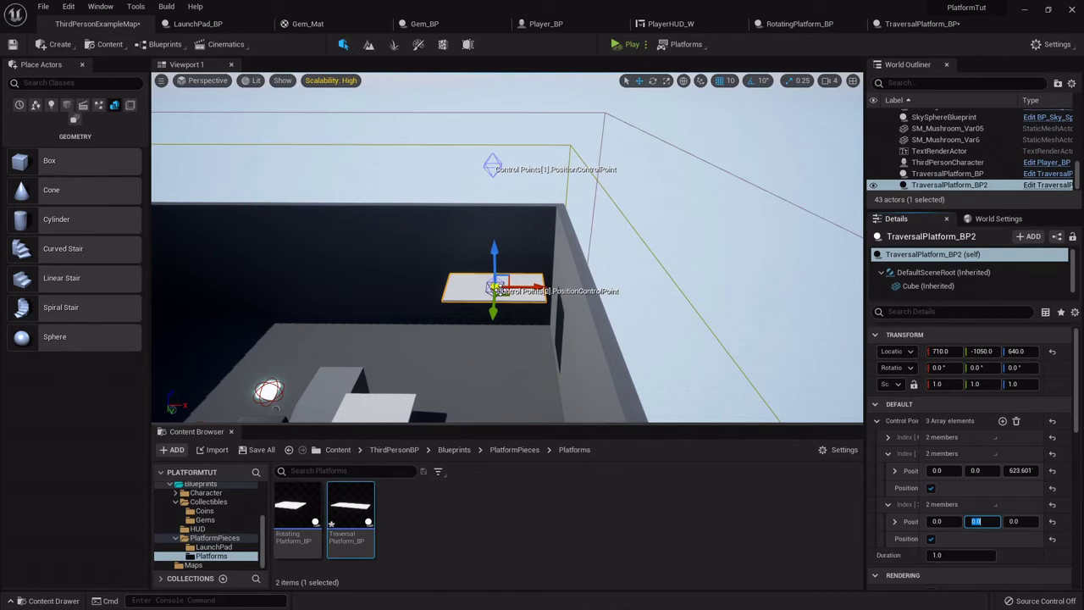
# Step: Set the Z position of the second and third control points to 650, and the third point's Y position to 0
pyautogui.click(1015, 471)
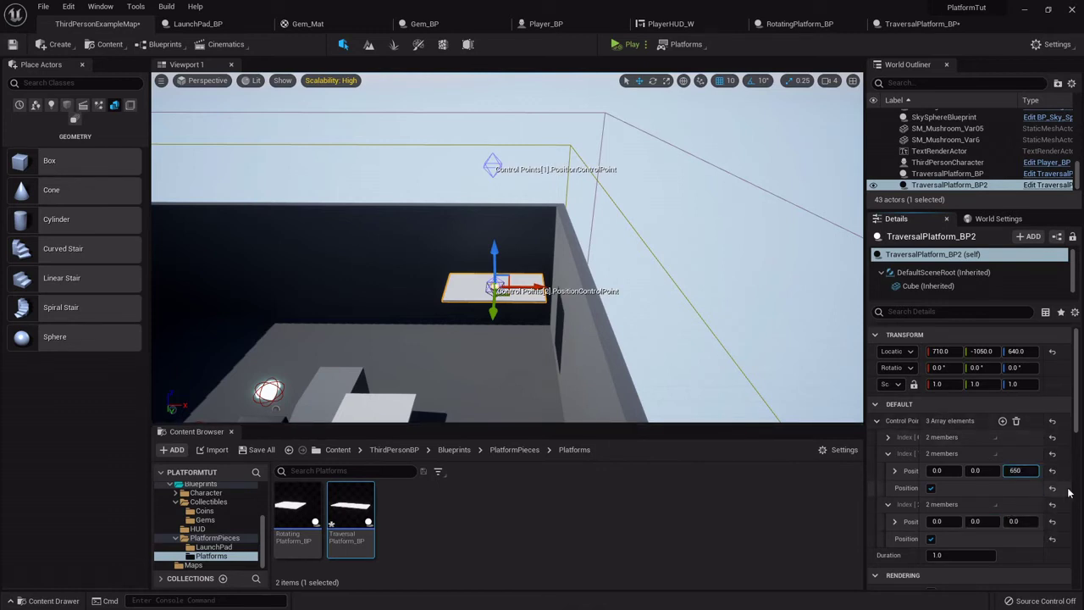
pyautogui.click(1015, 521)
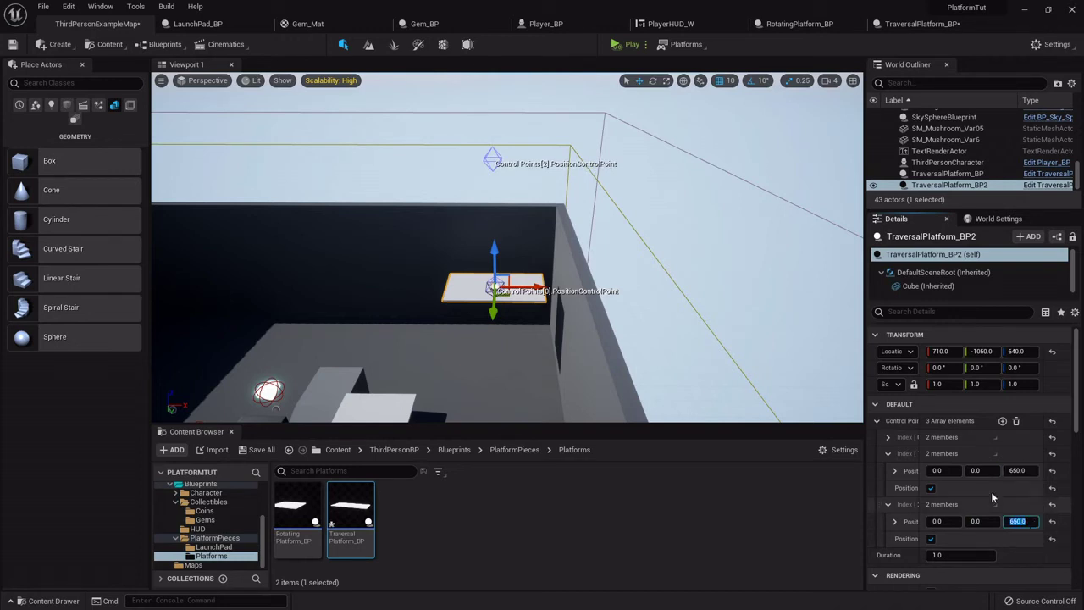
pyautogui.moveTo(982, 521); pyautogui.dragTo(981, 521)
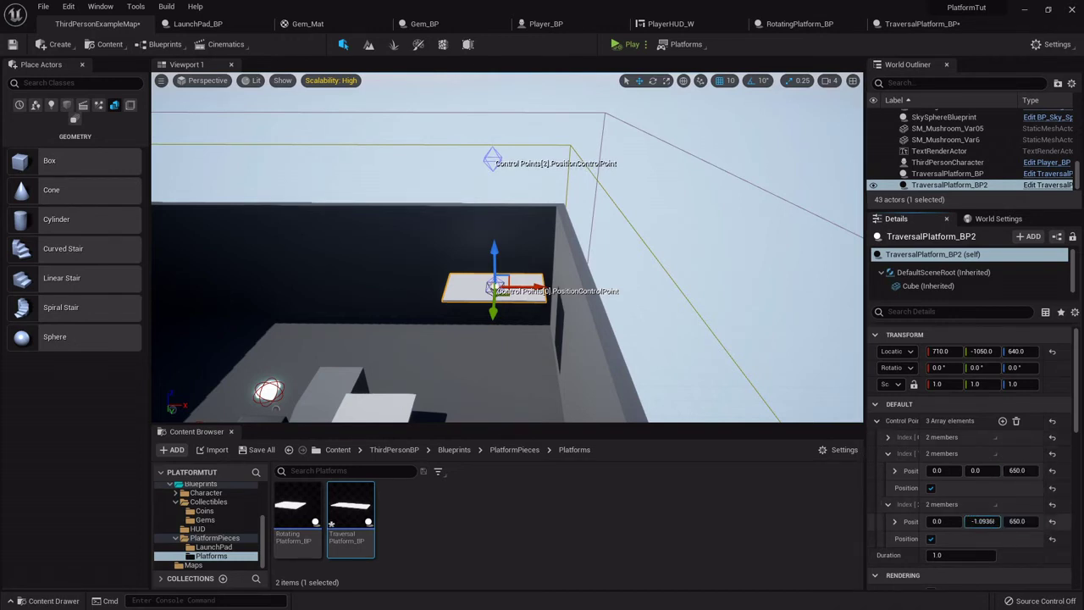
pyautogui.write('0')
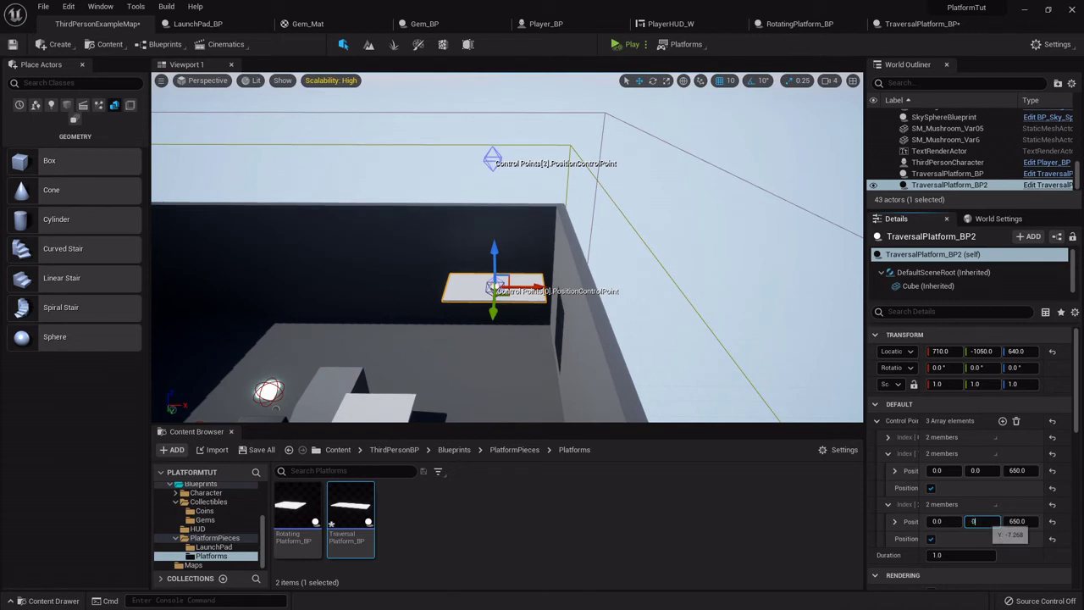
# Step: Set the X position of the second platform's third control point to about 900
pyautogui.click(948, 520)
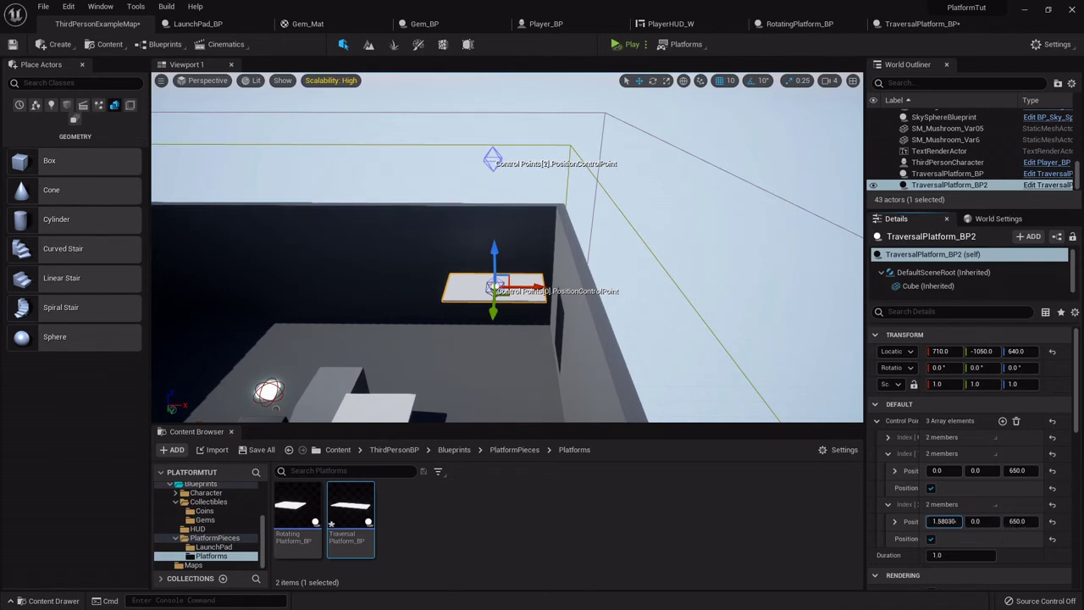
pyautogui.moveTo(949, 521); pyautogui.dragTo(991, 521)
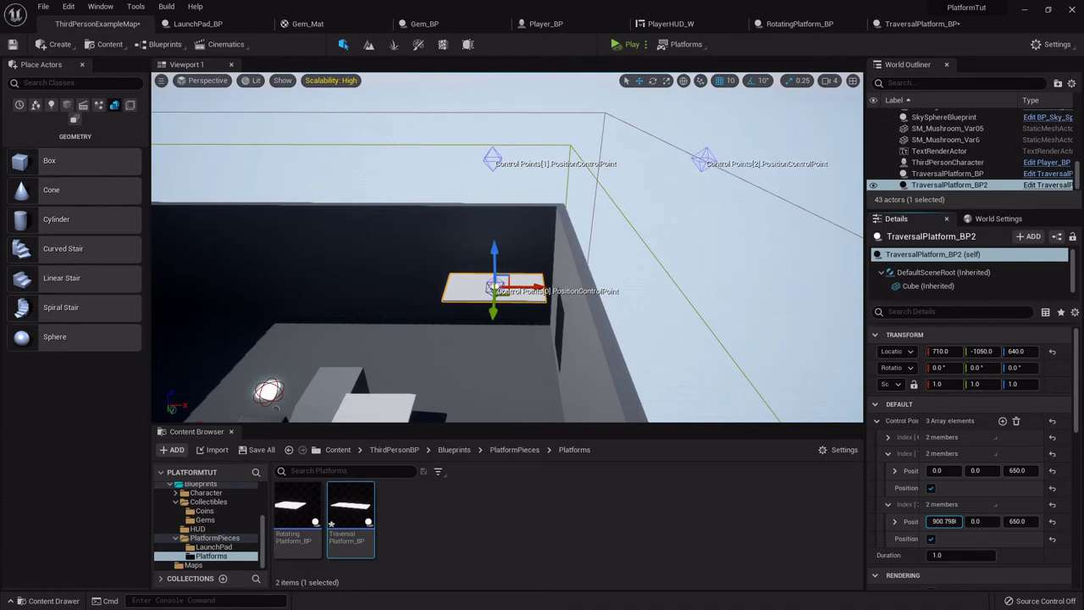
pyautogui.click(958, 557)
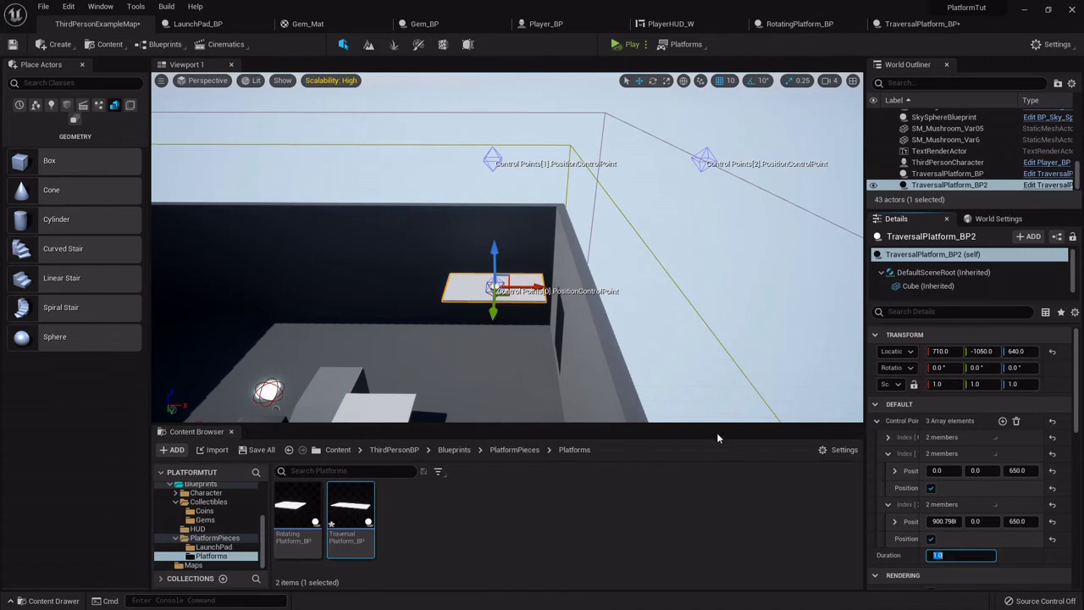
# Step: Simulate the level, watch the second platform travel between its control points, and stop the simulation
pyautogui.moveTo(512, 351); pyautogui.dragTo(441, 398, button='right')
pyautogui.moveTo(288, 253); pyautogui.dragTo(329, 212, button='right')
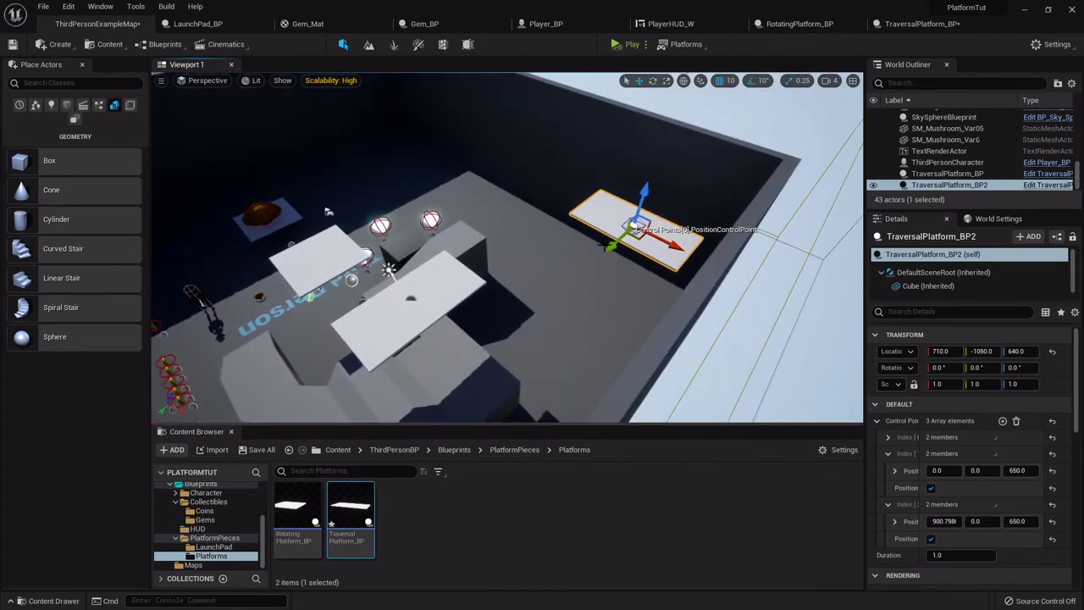
pyautogui.moveTo(586, 292); pyautogui.dragTo(606, 259, button='right')
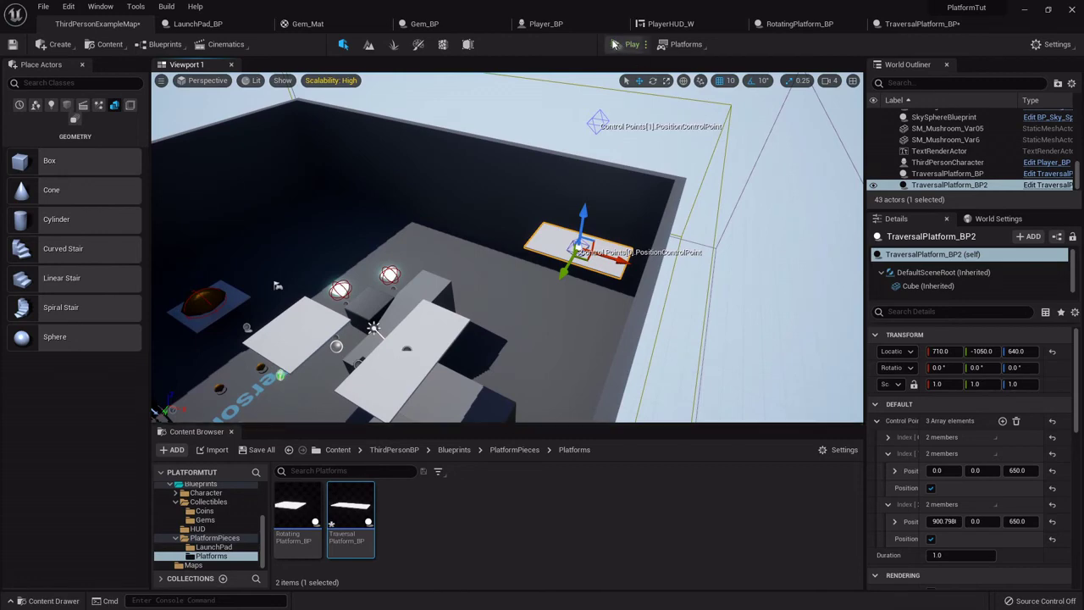
pyautogui.click(622, 49)
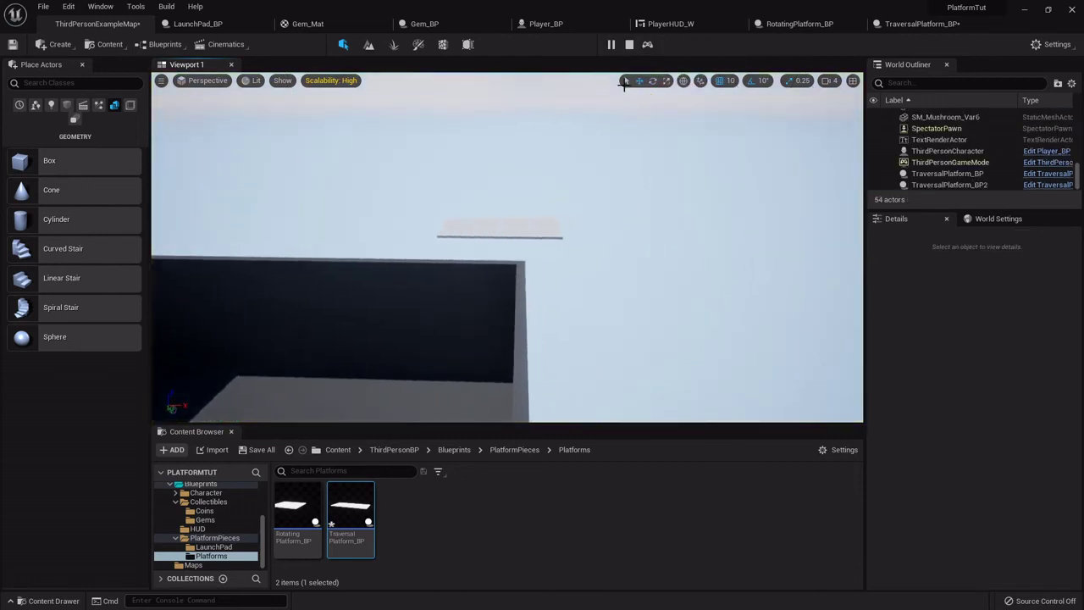
pyautogui.moveTo(631, 112); pyautogui.dragTo(634, 118, button='right')
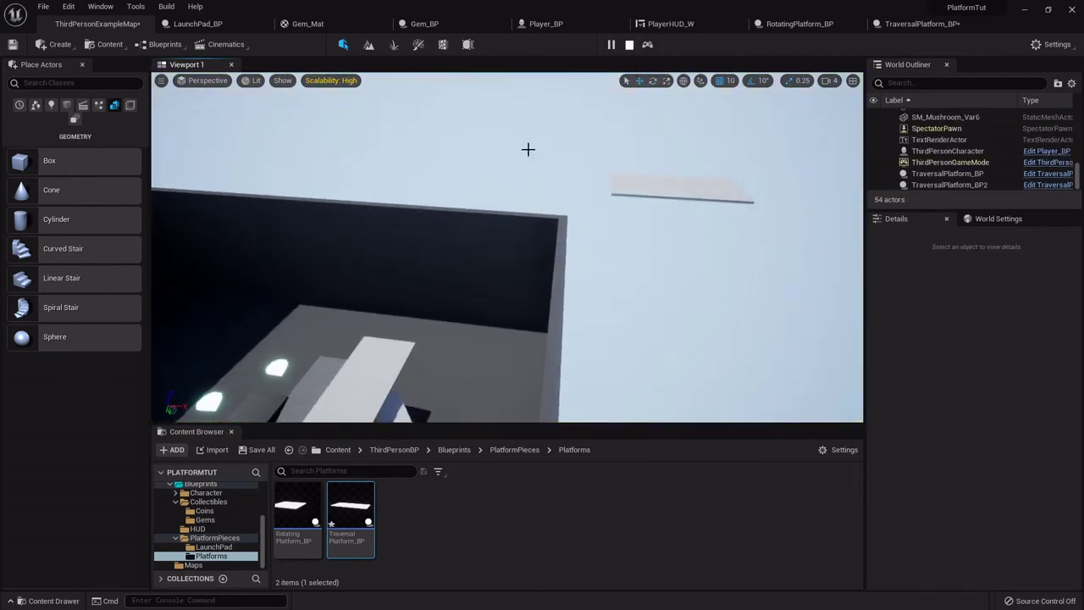
pyautogui.press('Escape')
pyautogui.click(809, 146)
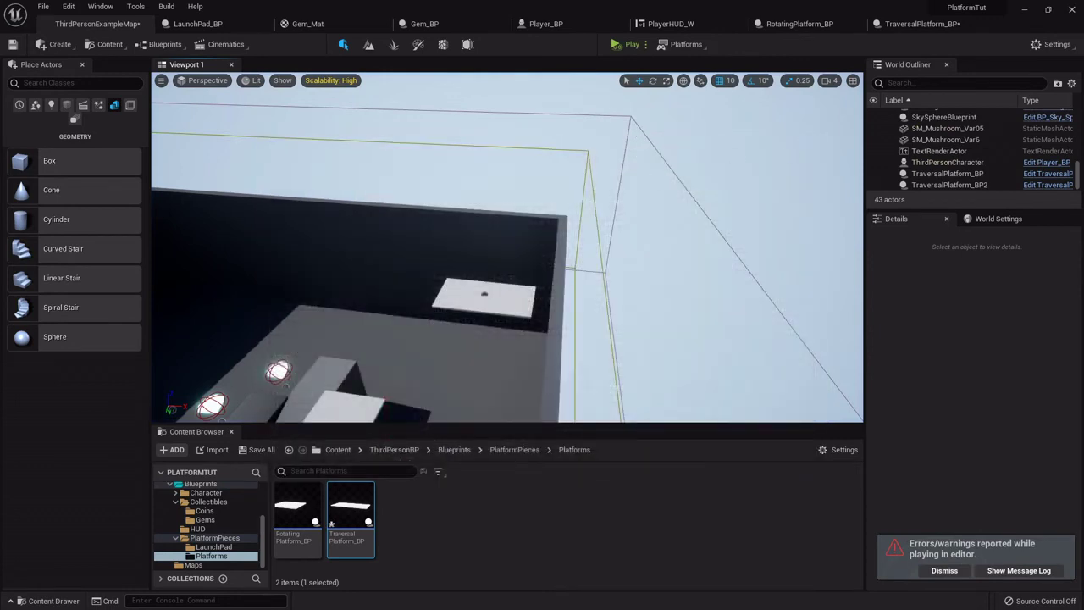
# Step: Set the second platform's Duration to 15 and play the level in the selected viewport
pyautogui.click(492, 296)
pyautogui.scroll(-4, 931, 459)
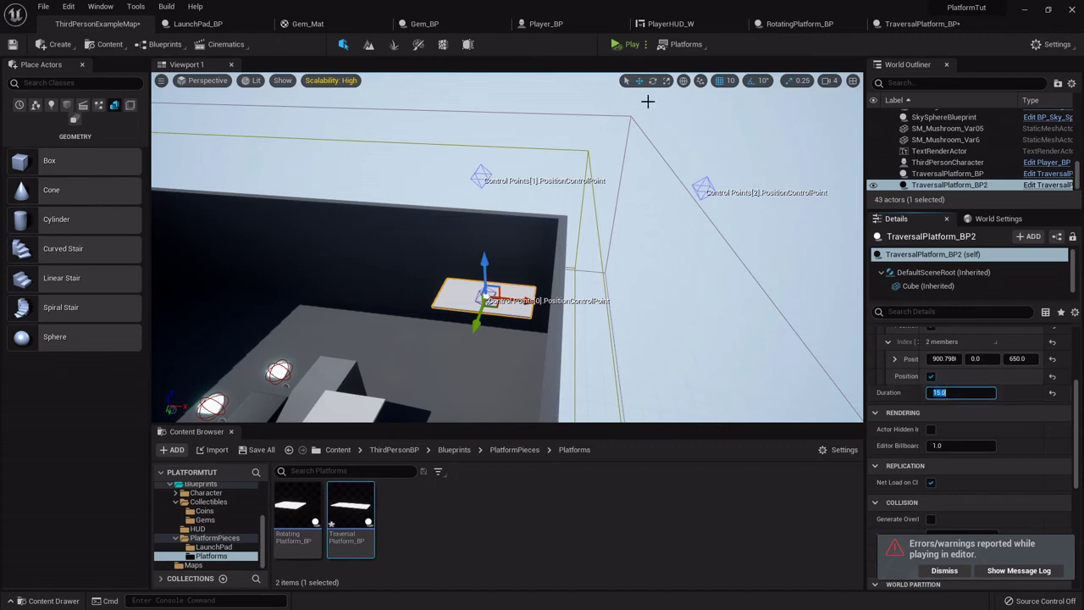
pyautogui.click(645, 45)
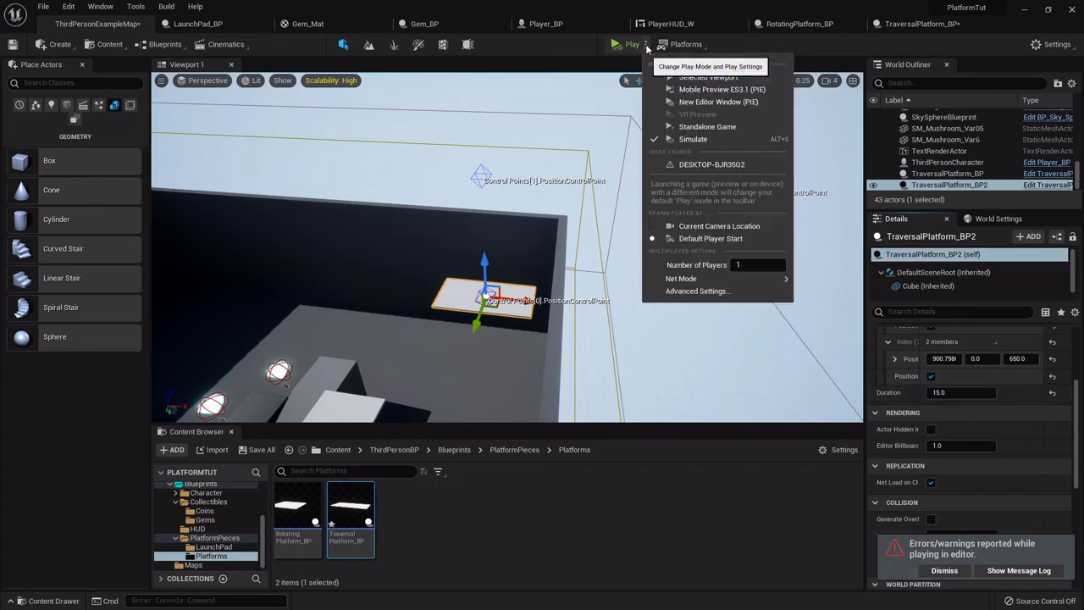
pyautogui.click(695, 77)
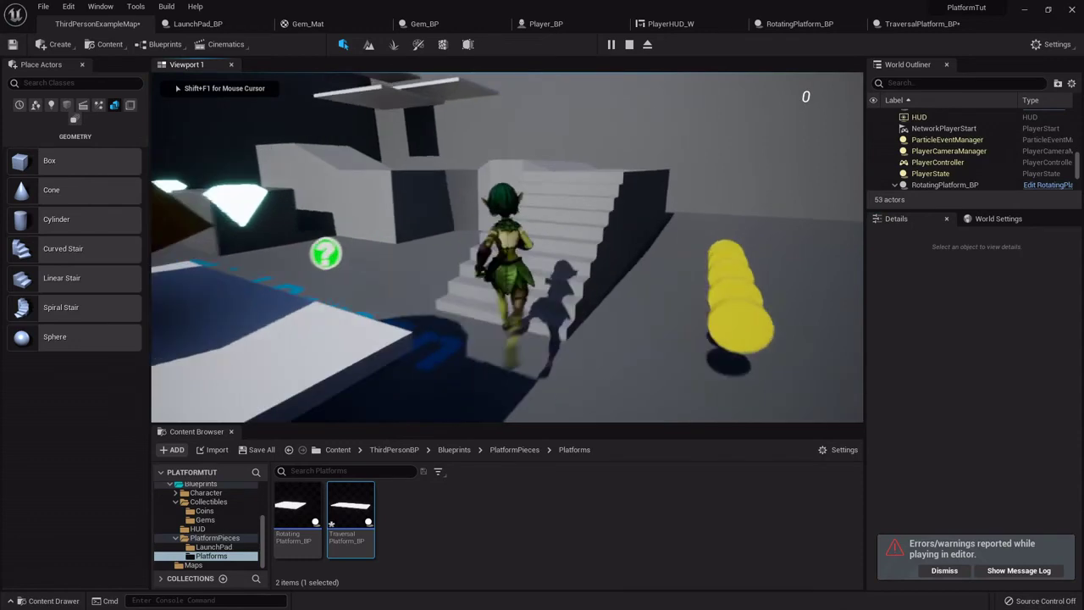
# Step: Run the character up the stairs and jump onto the white platform beneath the second traversal platform's path
pyautogui.press('w')
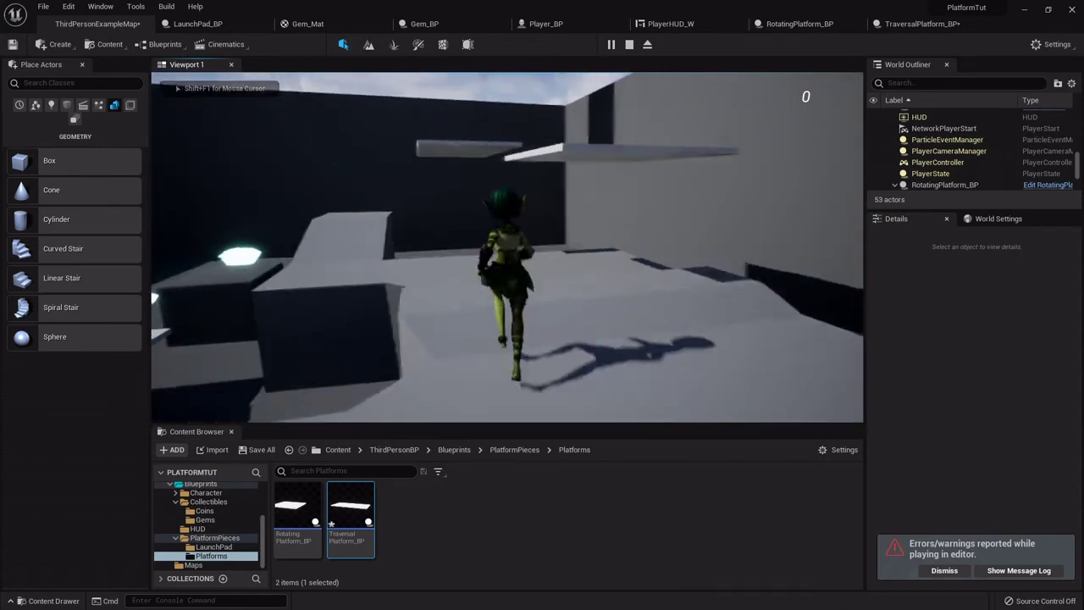
pyautogui.press('w')
pyautogui.press('space')
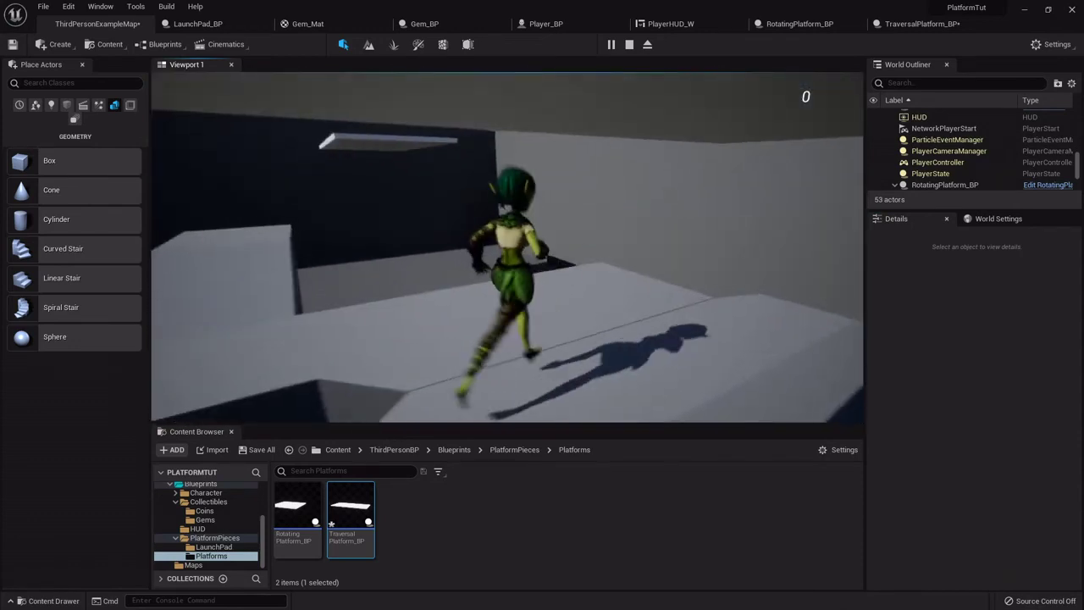
pyautogui.press('w')
pyautogui.press('a')
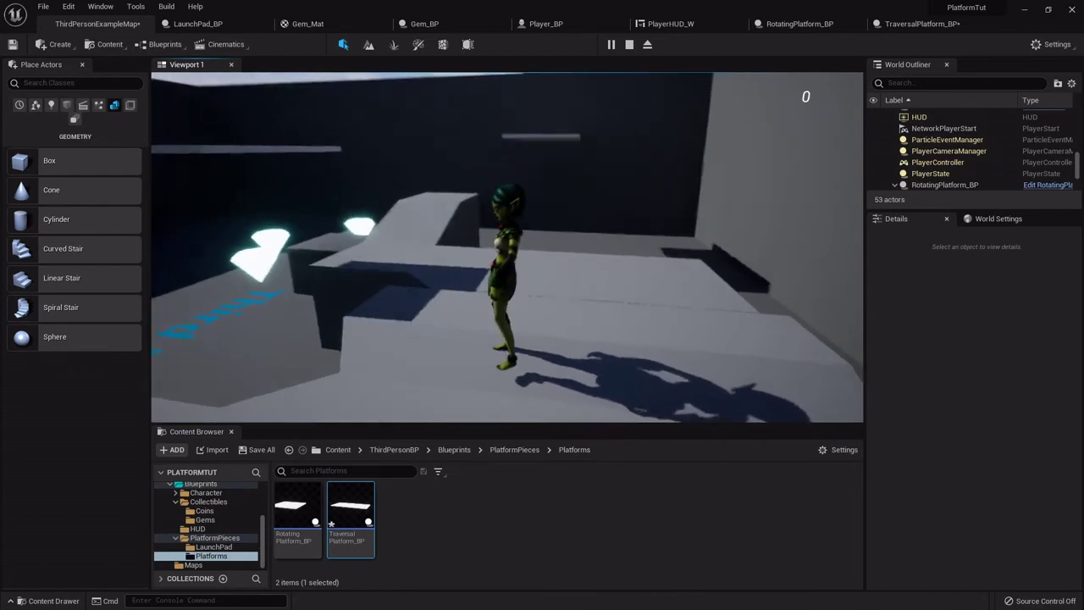
pyautogui.press('w')
pyautogui.press('space')
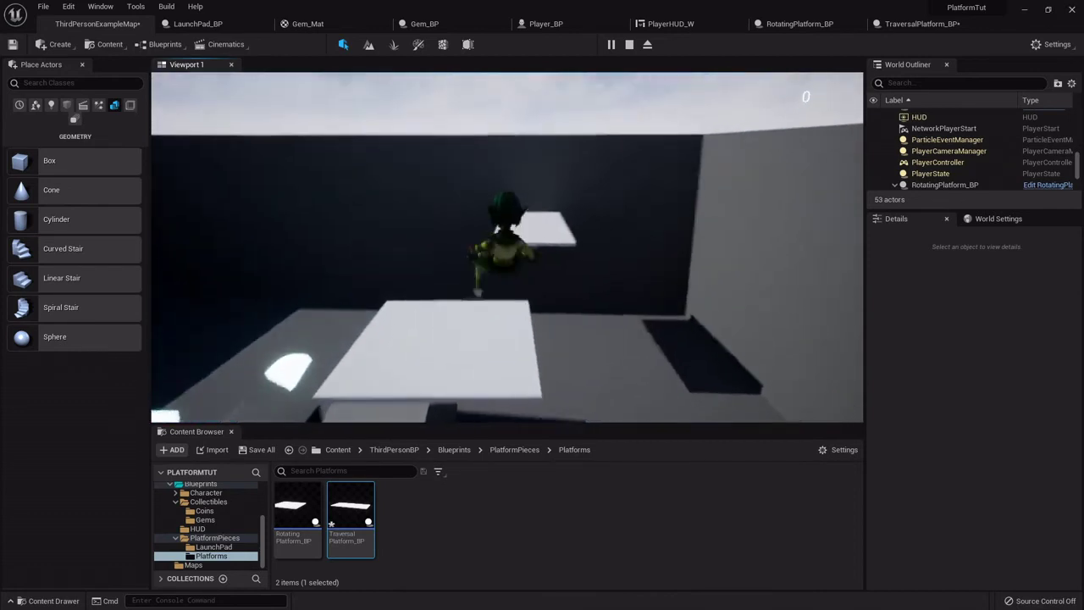
pyautogui.press('w')
pyautogui.press('space')
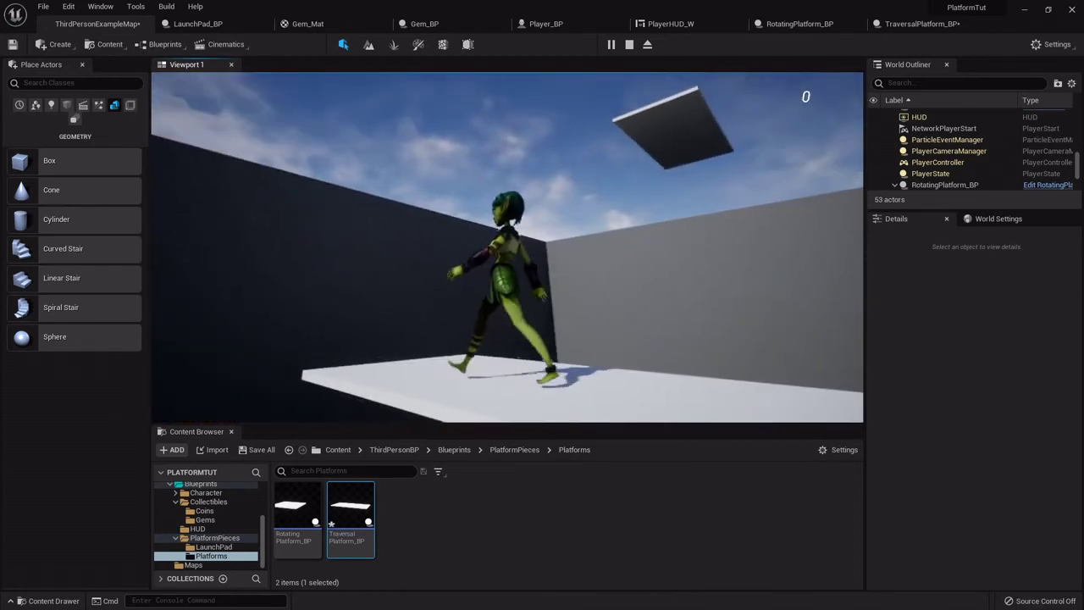
pyautogui.press('w')
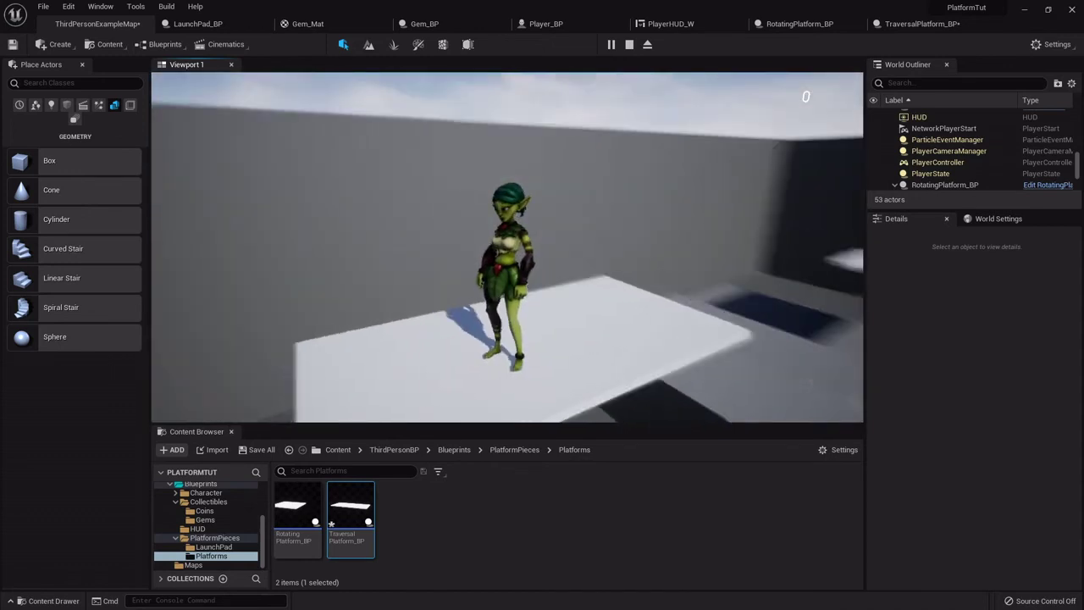
# Step: Wait for the second traversal platform to descend, jump onto it and ride it along its control points
pyautogui.press('w')
pyautogui.press('w')
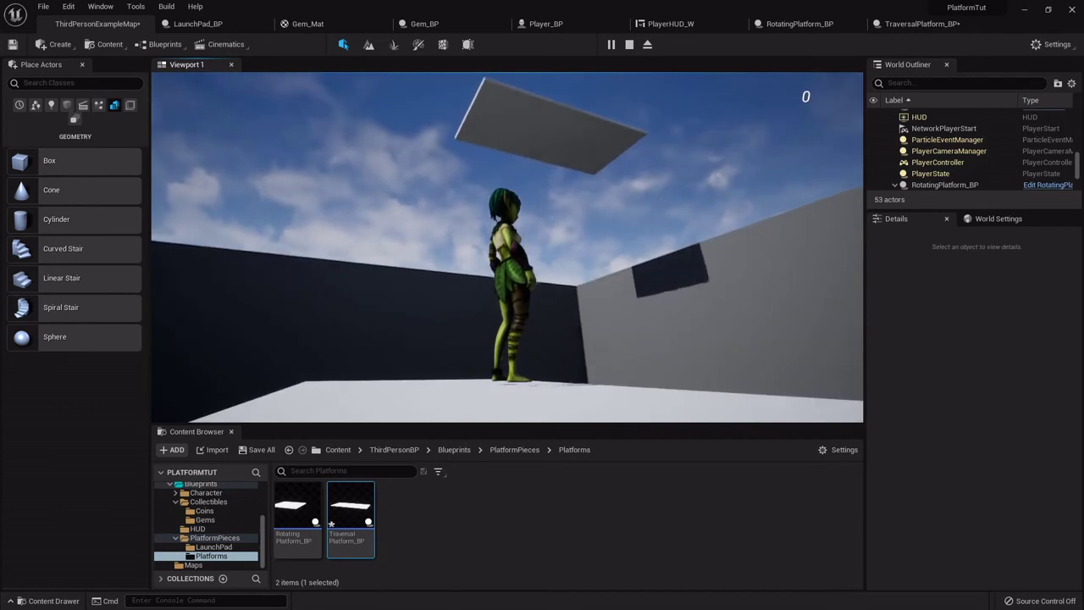
pyautogui.press('w')
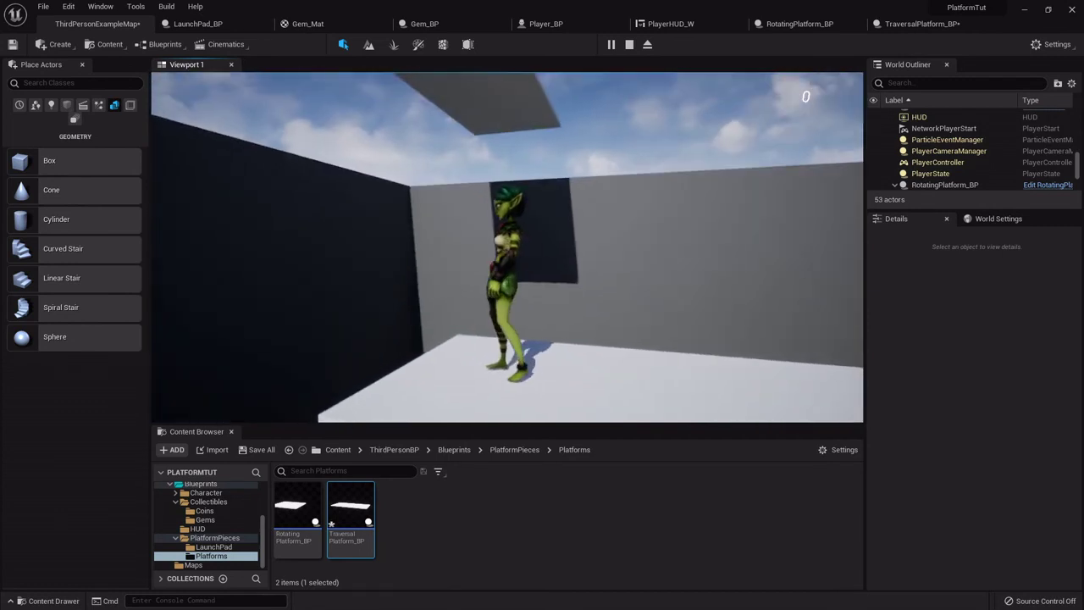
pyautogui.press('space')
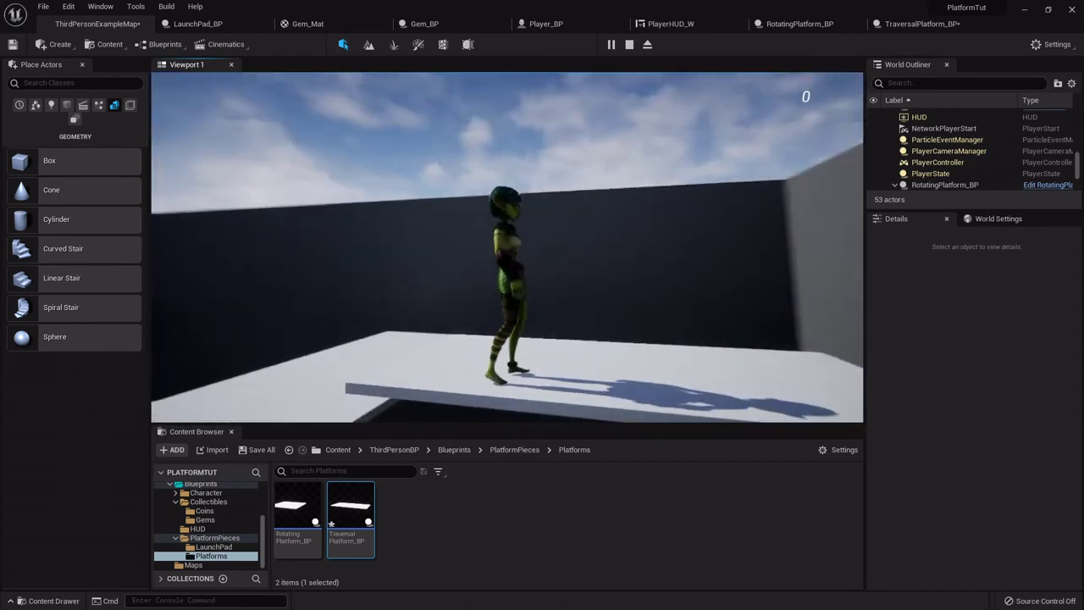
pyautogui.press('s')
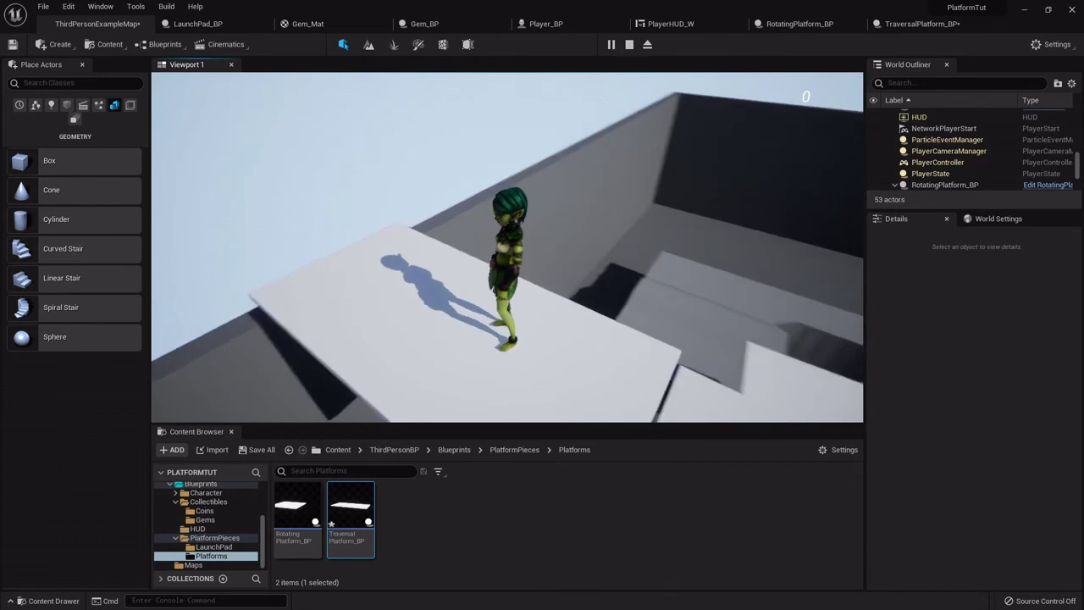
pyautogui.press('a')
pyautogui.press('w')
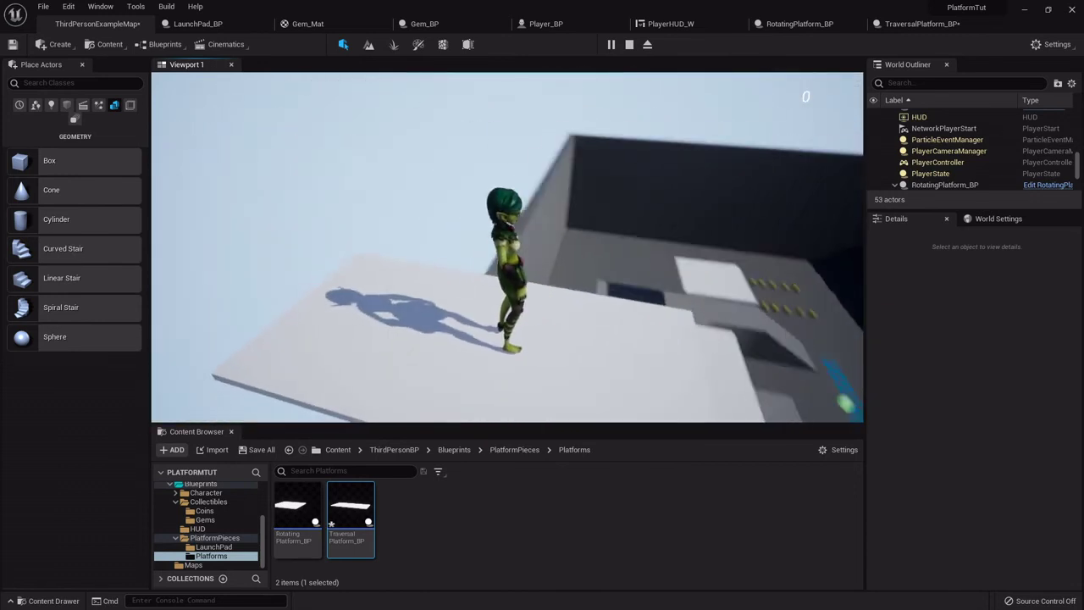
pyautogui.press('s')
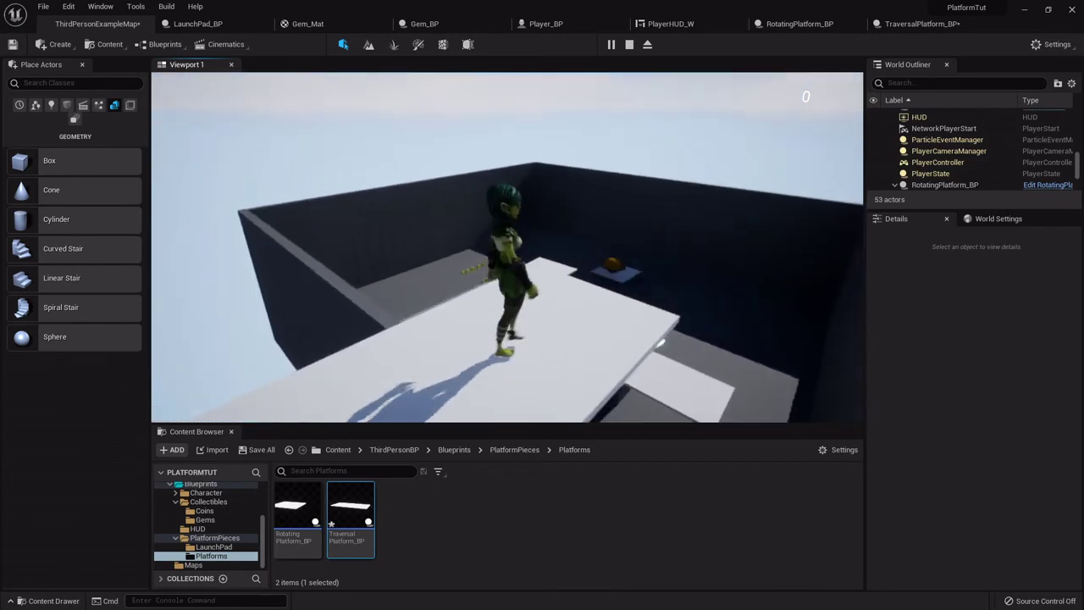
# Step: Jump the character off the moving platform to a lower platform and onward to the mushroom launch pad
pyautogui.press('w')
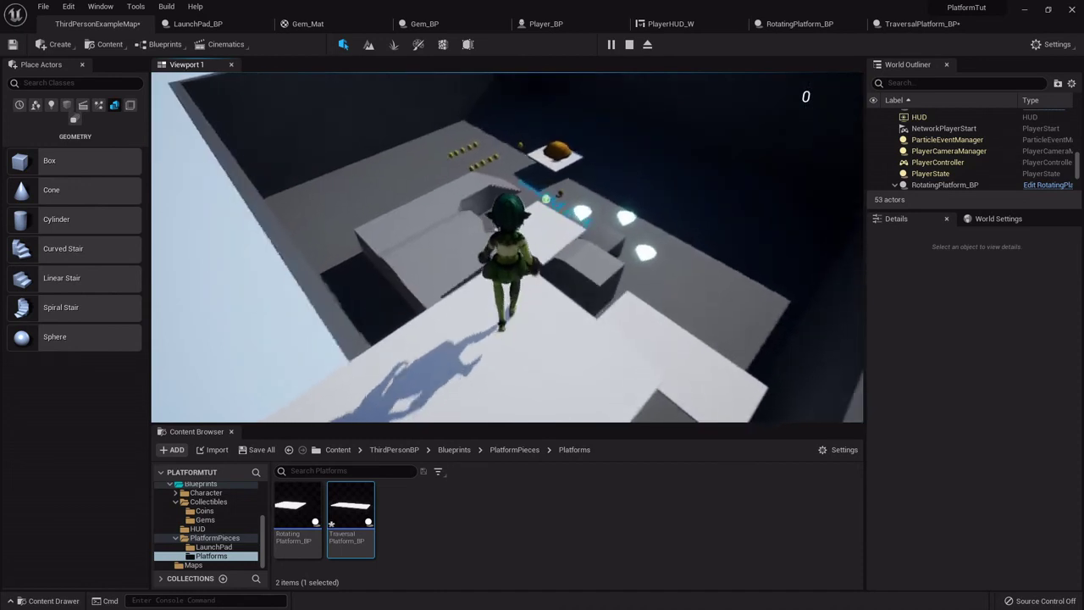
pyautogui.press('space')
pyautogui.press('space')
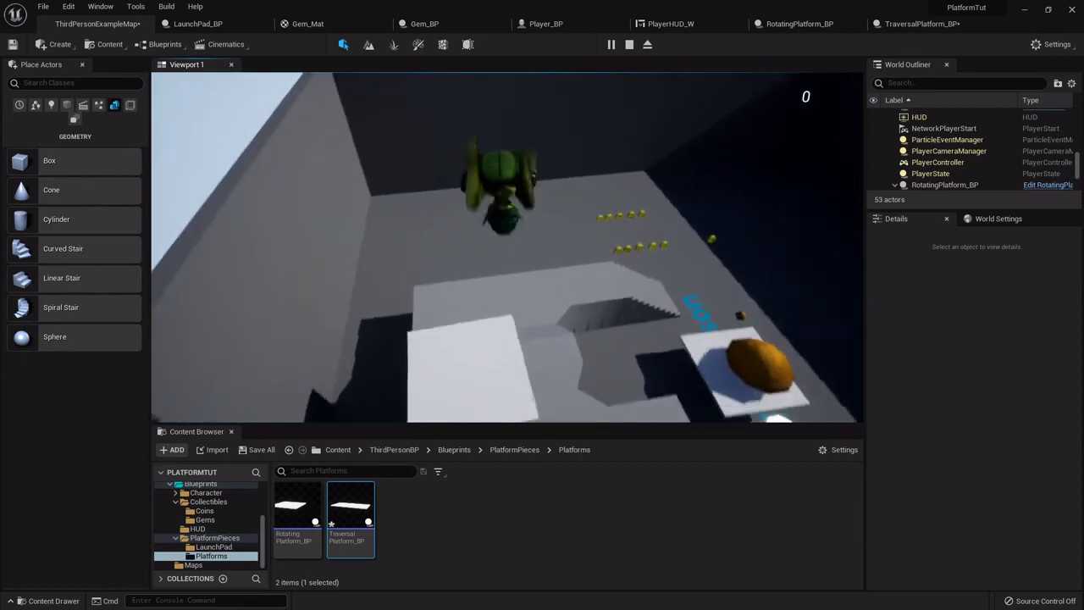
pyautogui.press('w')
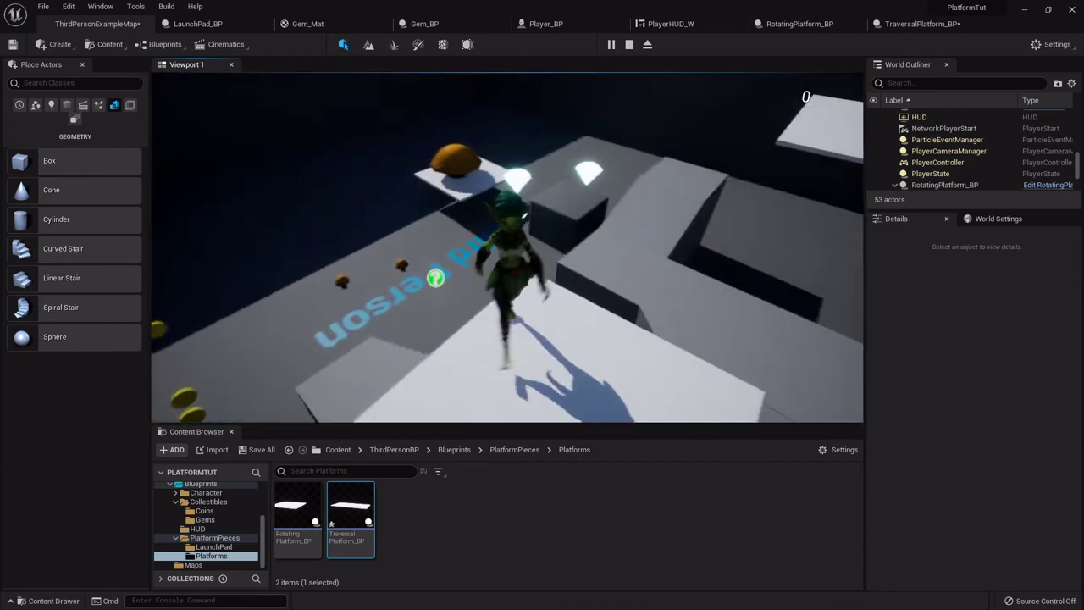
pyautogui.press('w')
pyautogui.press('space')
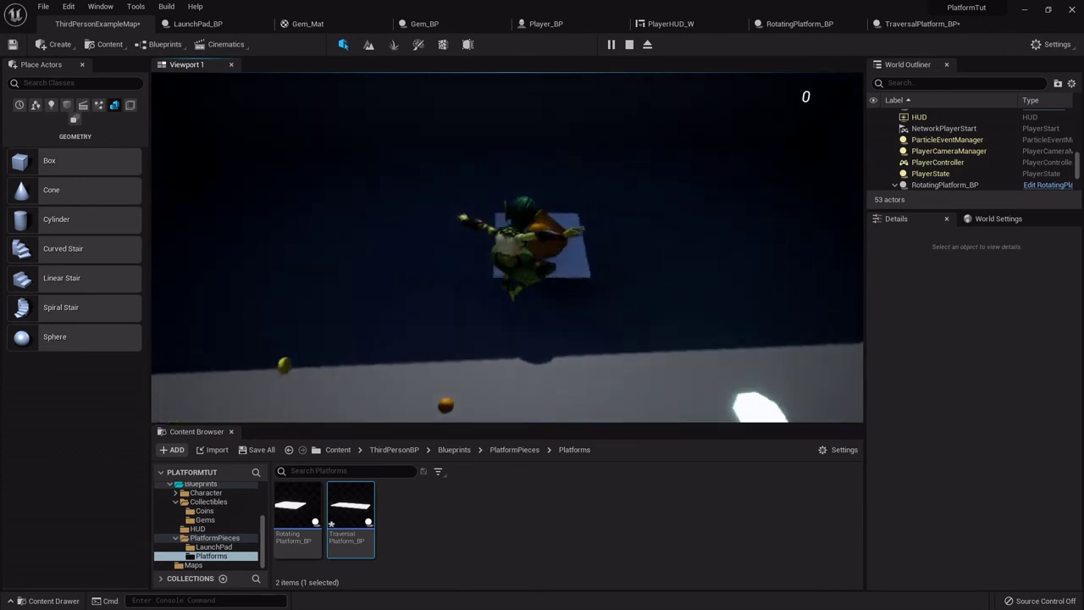
pyautogui.press('space')
pyautogui.press('w')
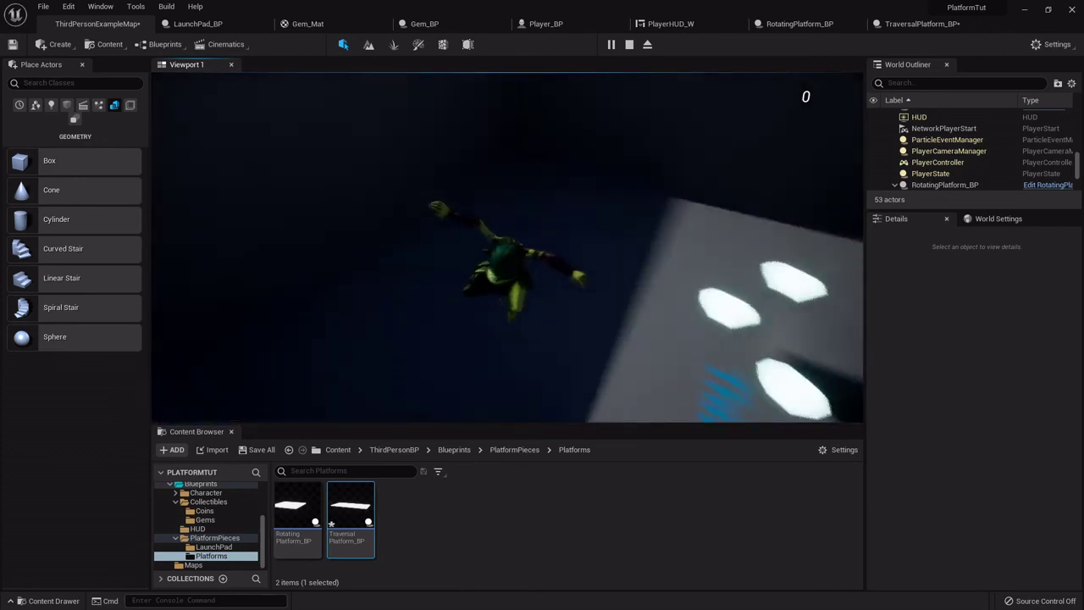
pyautogui.press('w')
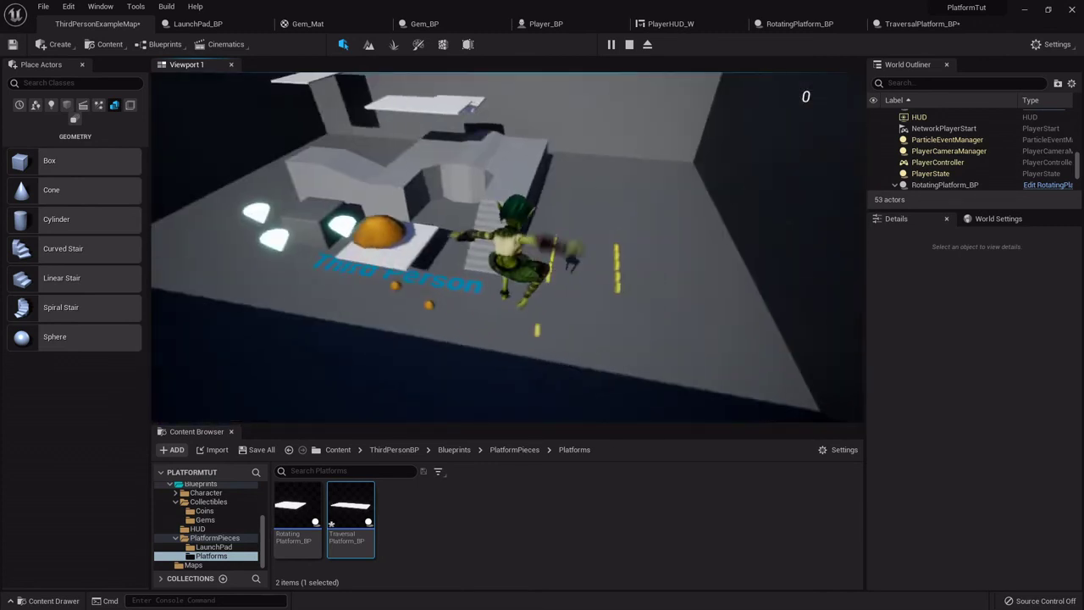